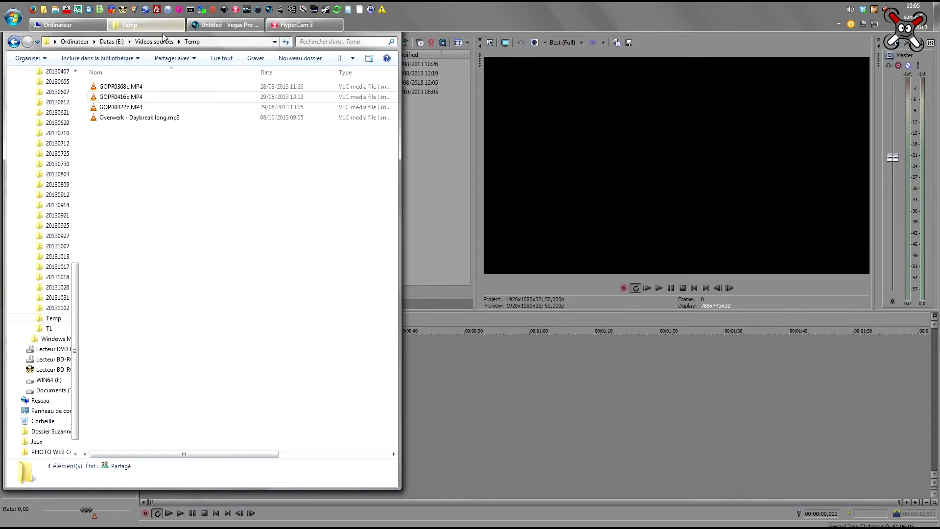
# Review the detailed video properties of GOPR0368c.MP4 in the Temp folder, and return to Vegas Pro
pyautogui.click(140, 87)
pyautogui.rightClick(132, 89)
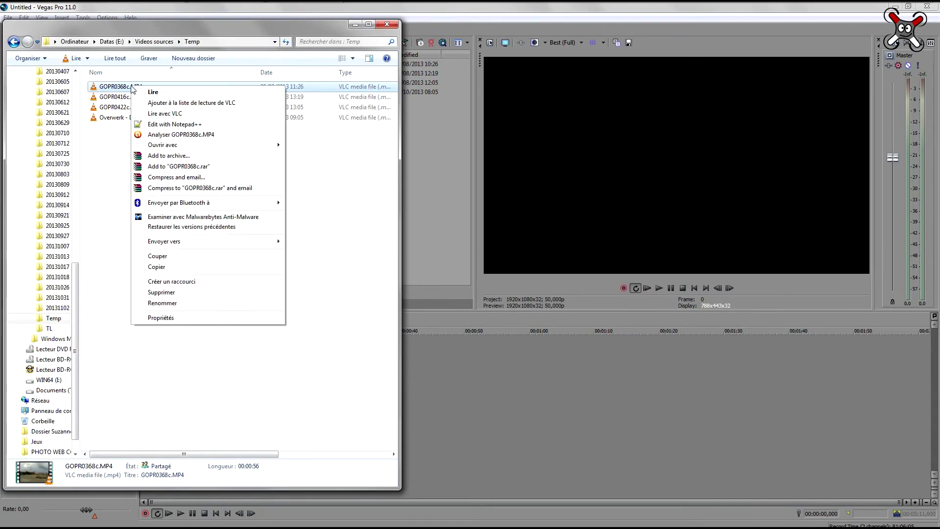
pyautogui.click(210, 317)
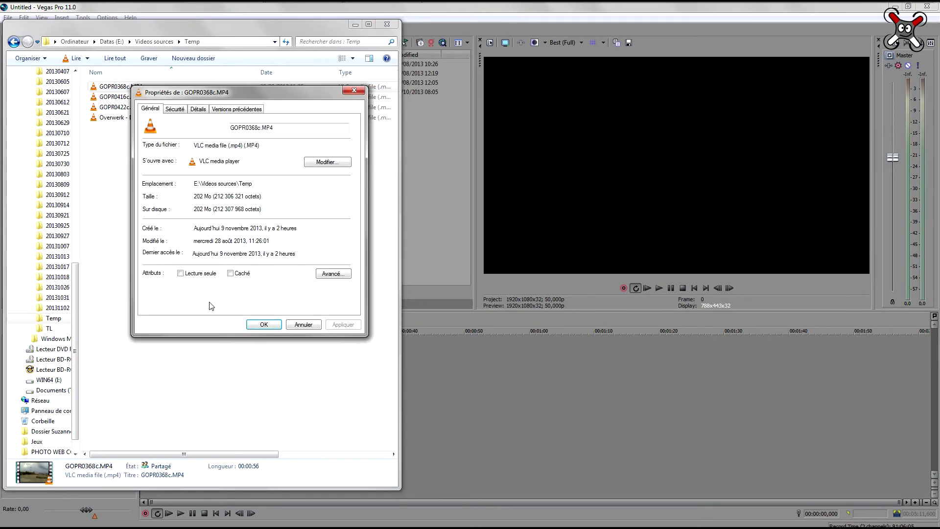
pyautogui.click(198, 109)
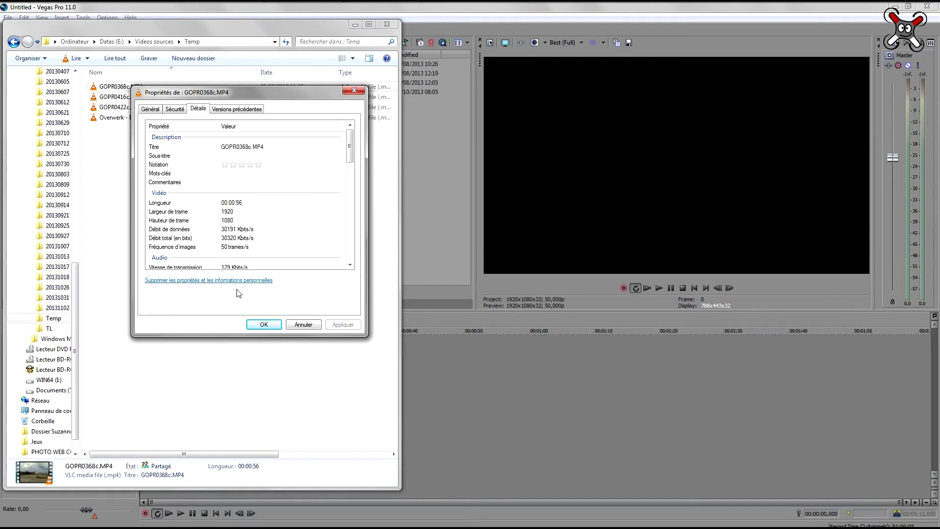
pyautogui.click(260, 325)
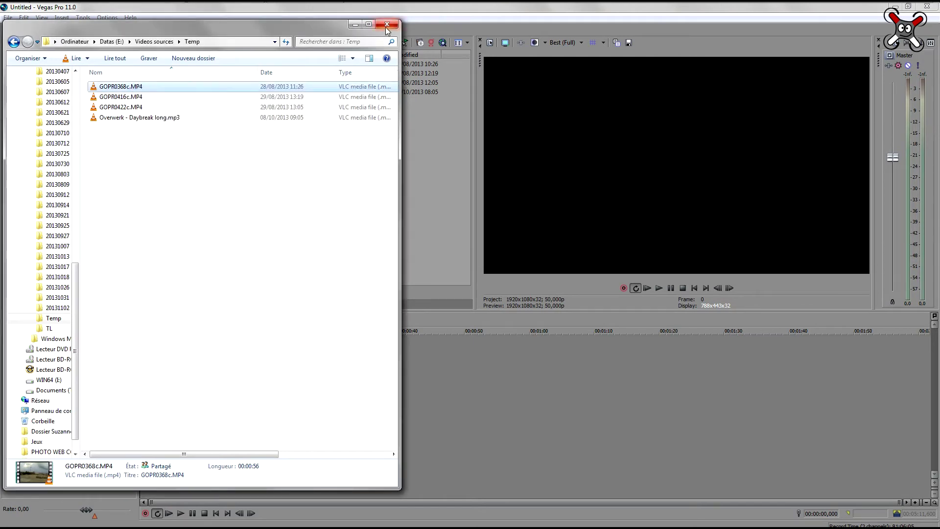
pyautogui.click(355, 26)
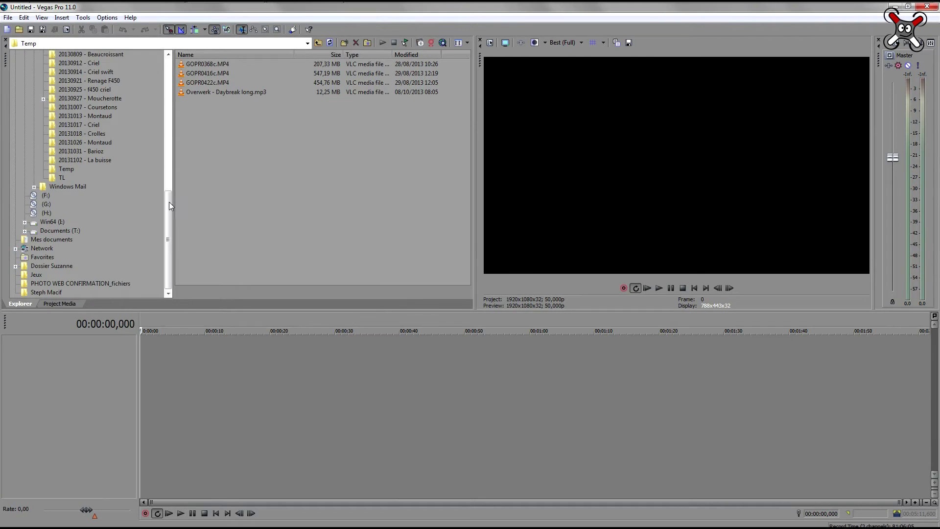
# Place GOPR0368c.MP4, GOPR0416c.MP4 and GOPR0422c.MP4 one after another on the timeline, leaving small gaps between them
pyautogui.click(217, 65)
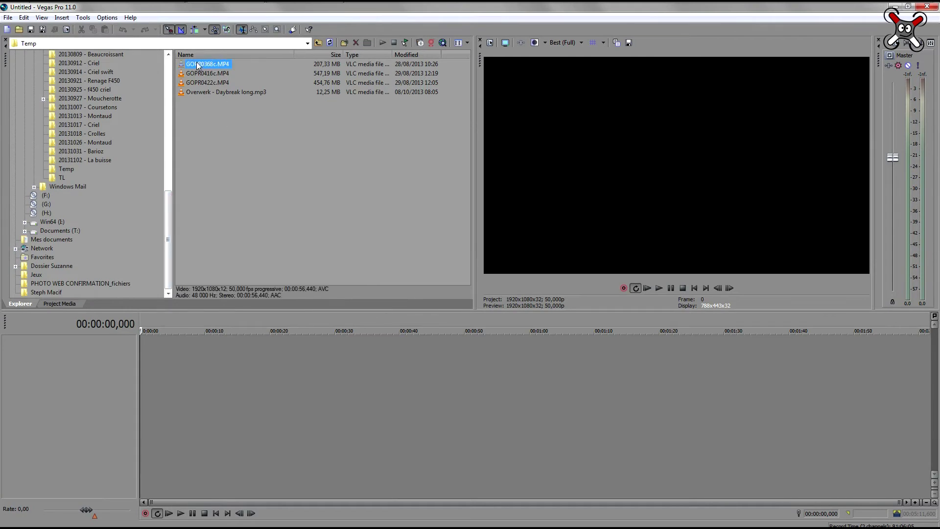
pyautogui.moveTo(194, 90); pyautogui.dragTo(161, 358)
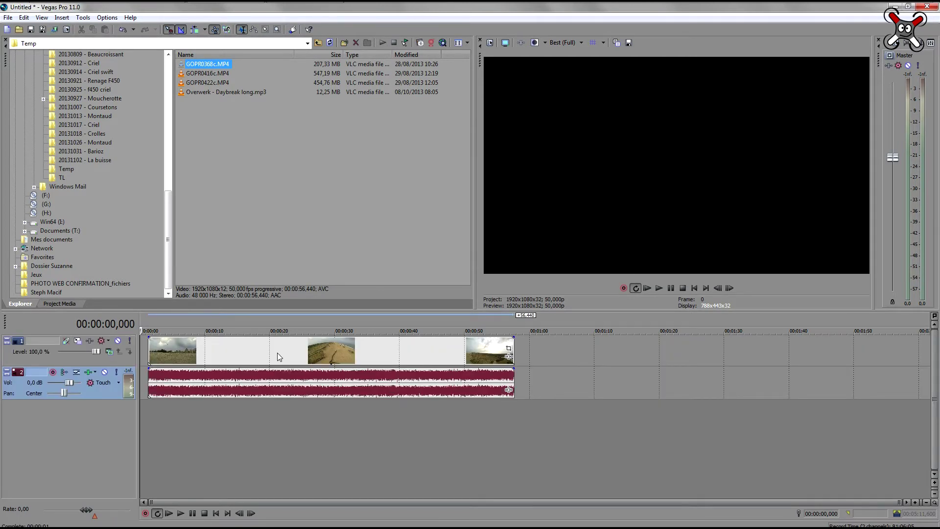
pyautogui.click(193, 74)
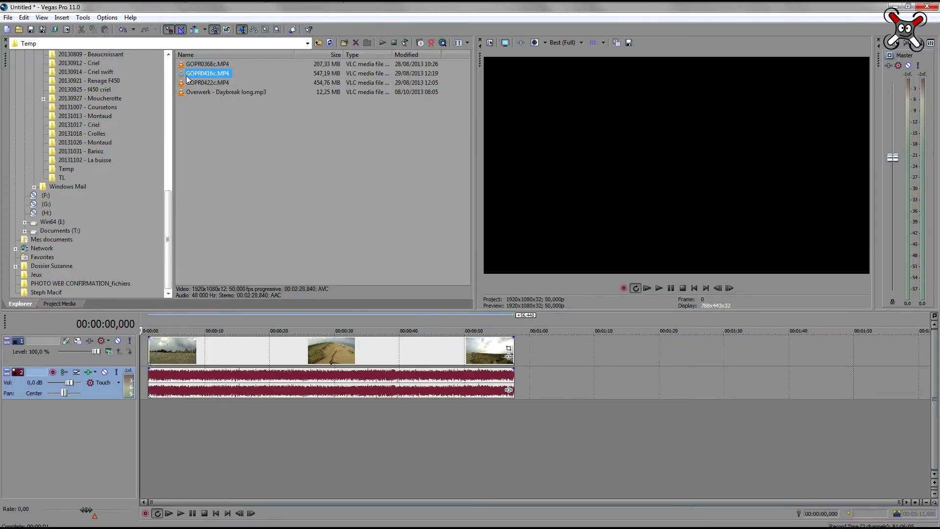
pyautogui.moveTo(426, 313); pyautogui.dragTo(536, 353)
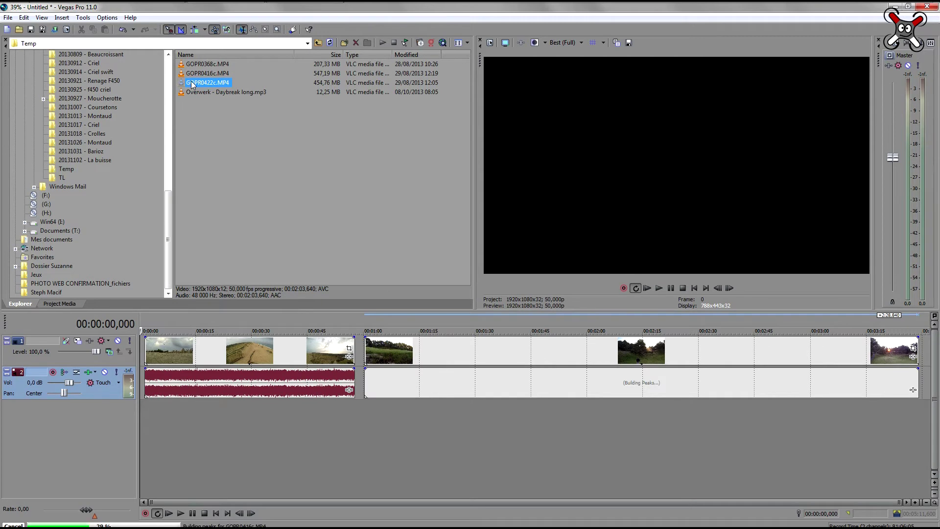
pyautogui.moveTo(316, 148); pyautogui.dragTo(874, 382)
pyautogui.click(752, 439)
pyautogui.moveTo(567, 433); pyautogui.dragTo(212, 481)
pyautogui.click(295, 426)
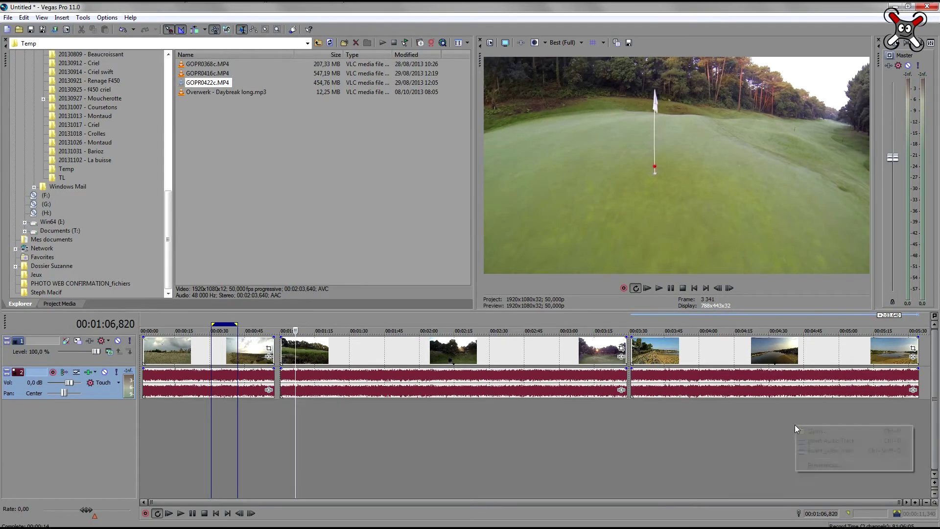
# Insert an empty audio track below the clips' sound and an empty video track above the clips
pyautogui.rightClick(796, 426)
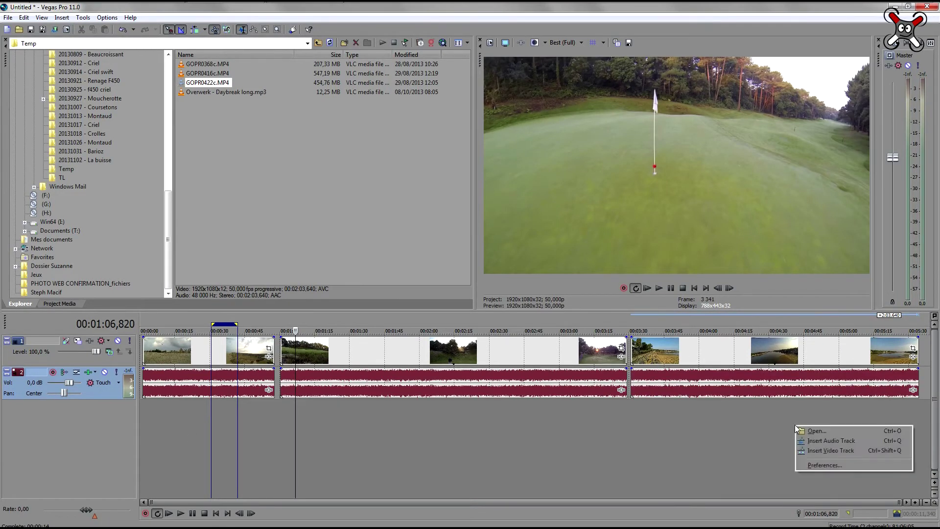
pyautogui.click(814, 442)
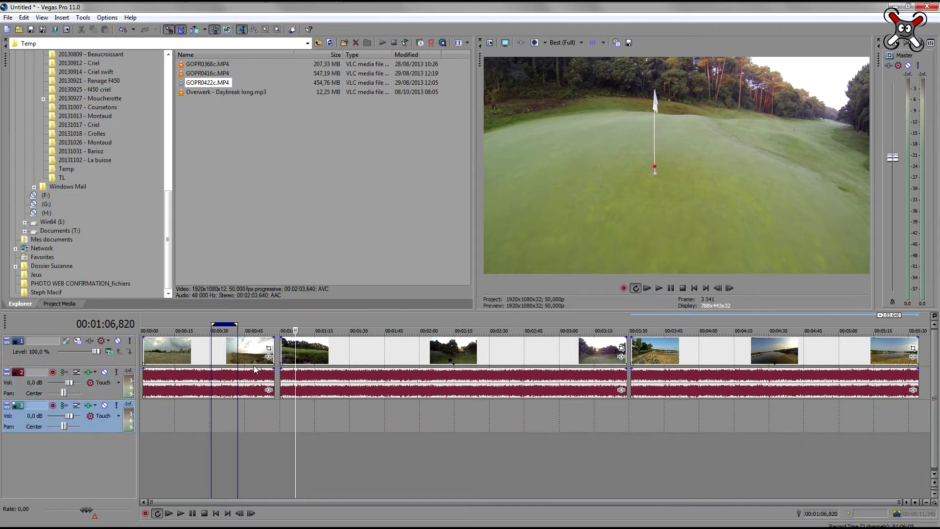
pyautogui.rightClick(279, 360)
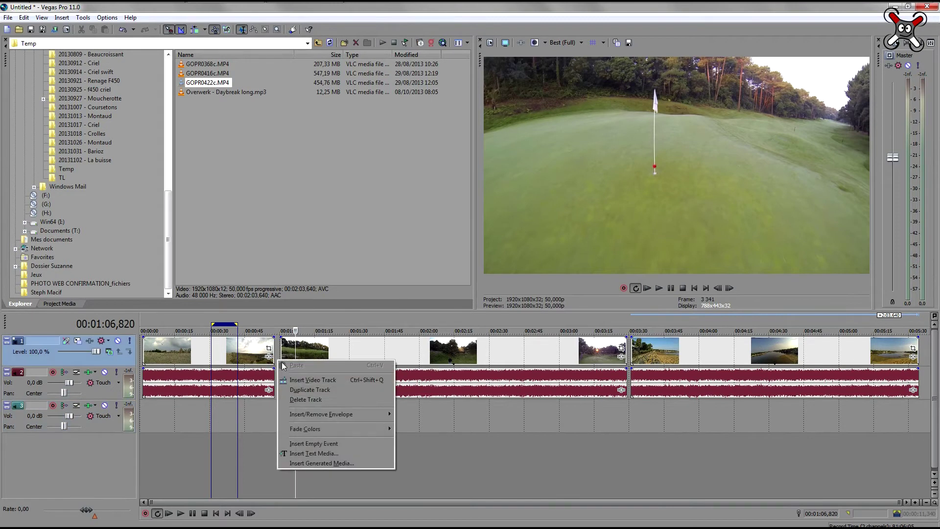
pyautogui.click(304, 381)
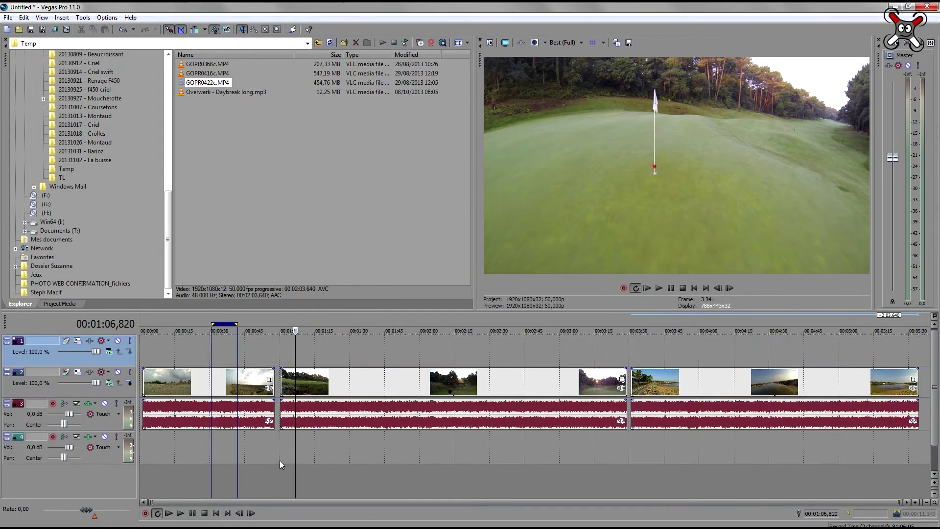
# Place Overwerk - Daybreak long.mp3 at the start of the empty audio track and nudge the master volume to about 0.1 dB
pyautogui.click(213, 92)
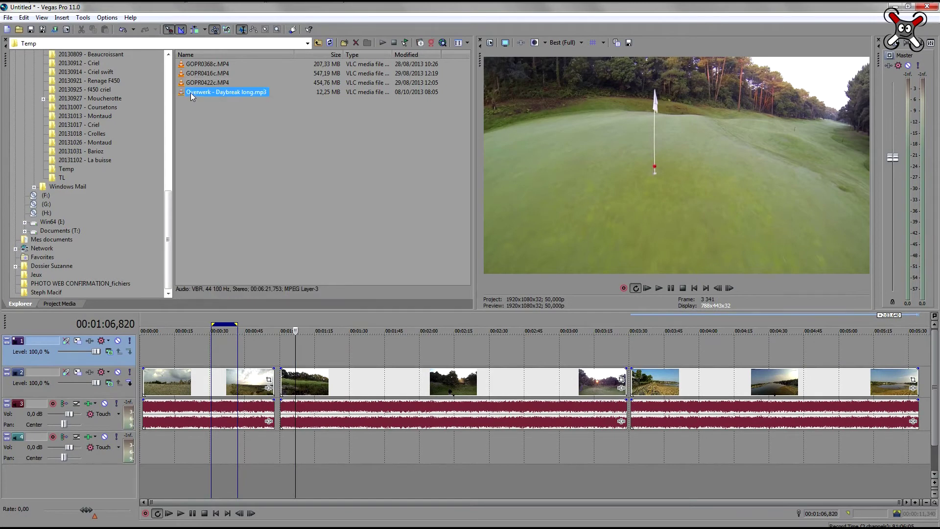
pyautogui.moveTo(192, 92); pyautogui.dragTo(152, 453)
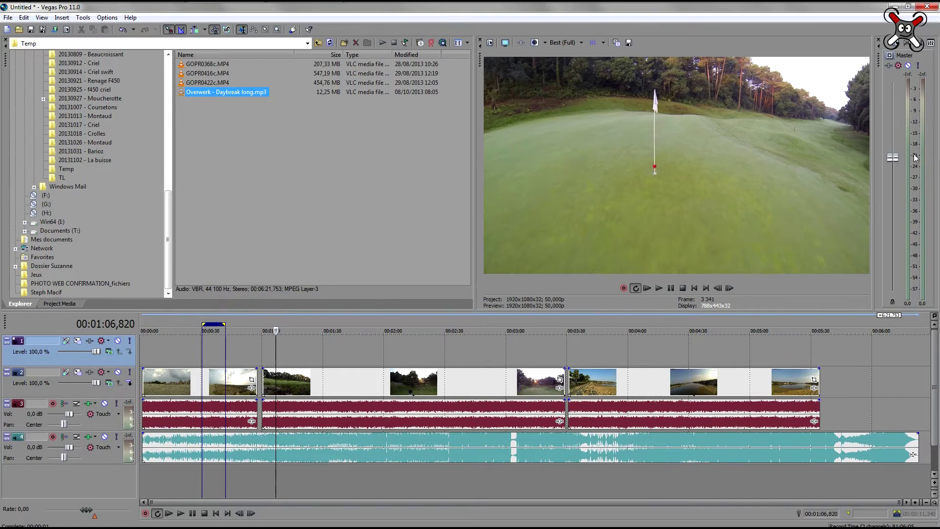
pyautogui.moveTo(894, 159); pyautogui.dragTo(896, 154)
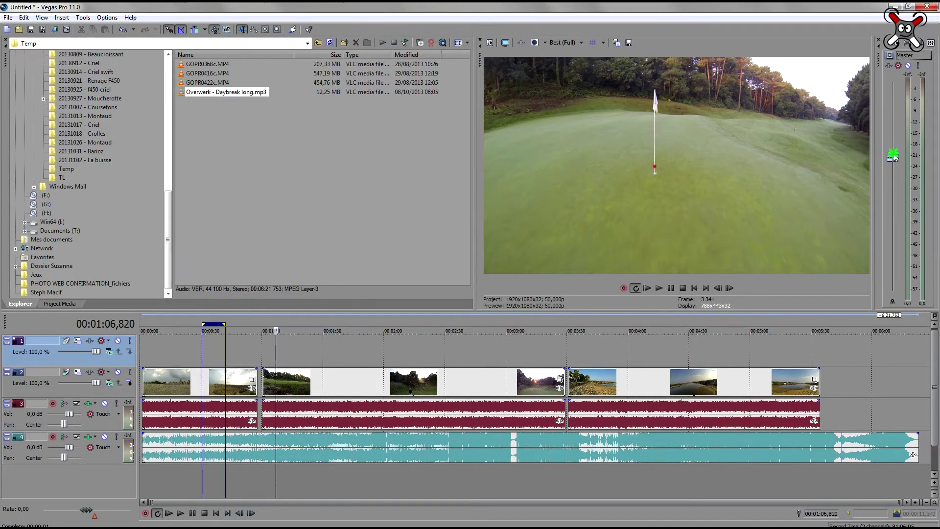
# Lower the gain of the music event to about -3.6 dB
pyautogui.click(515, 481)
pyautogui.scroll(3, 541, 446)
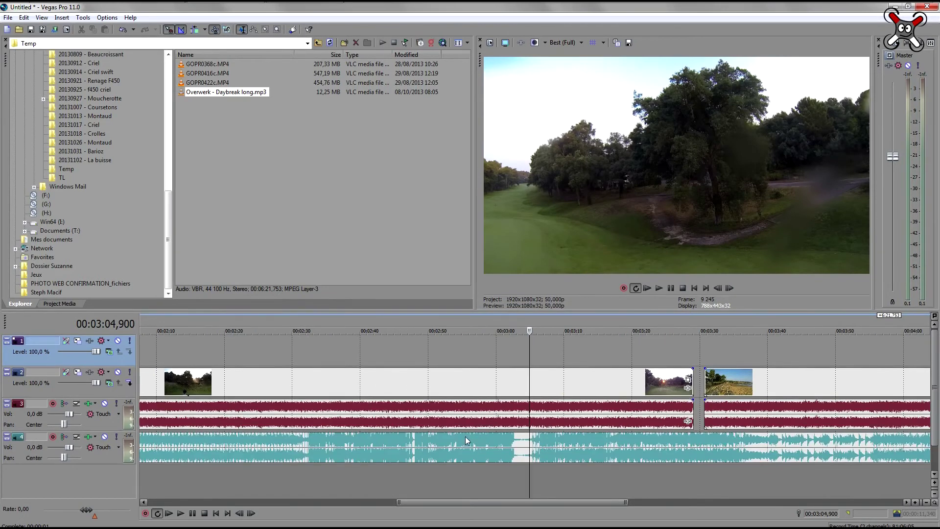
pyautogui.moveTo(467, 436); pyautogui.dragTo(465, 446)
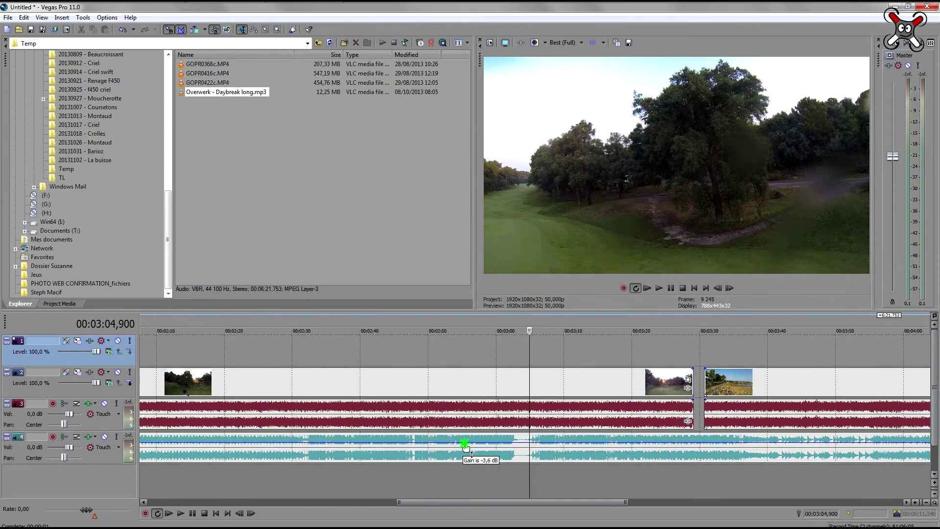
pyautogui.click(439, 486)
pyautogui.scroll(-5, 435, 465)
pyautogui.moveTo(444, 442); pyautogui.dragTo(445, 442)
pyautogui.click(374, 468)
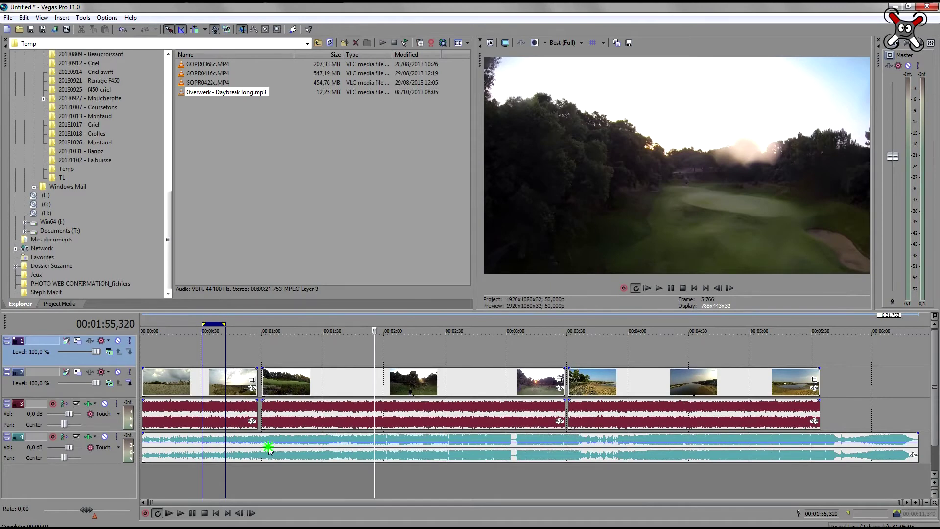
# Lock the music event so it cannot move along the timeline
pyautogui.click(269, 446)
pyautogui.rightClick(287, 448)
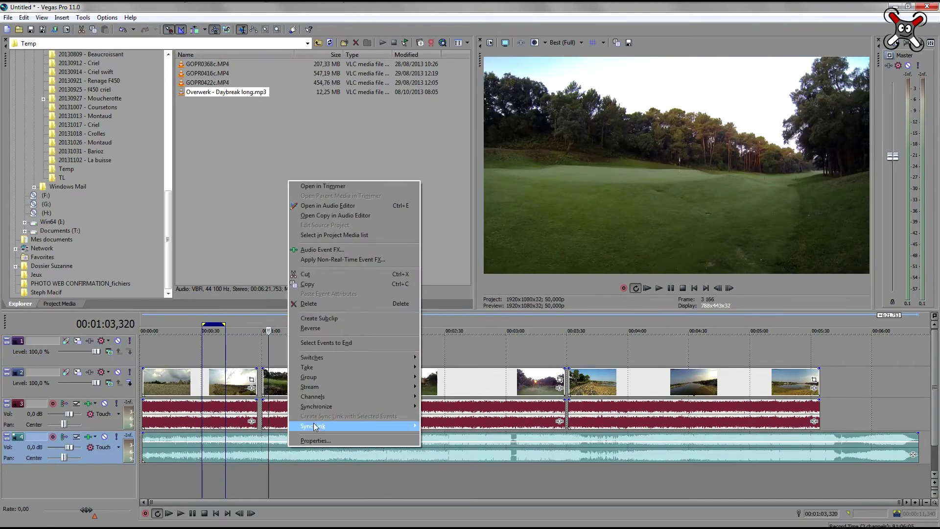
pyautogui.moveTo(360, 353)
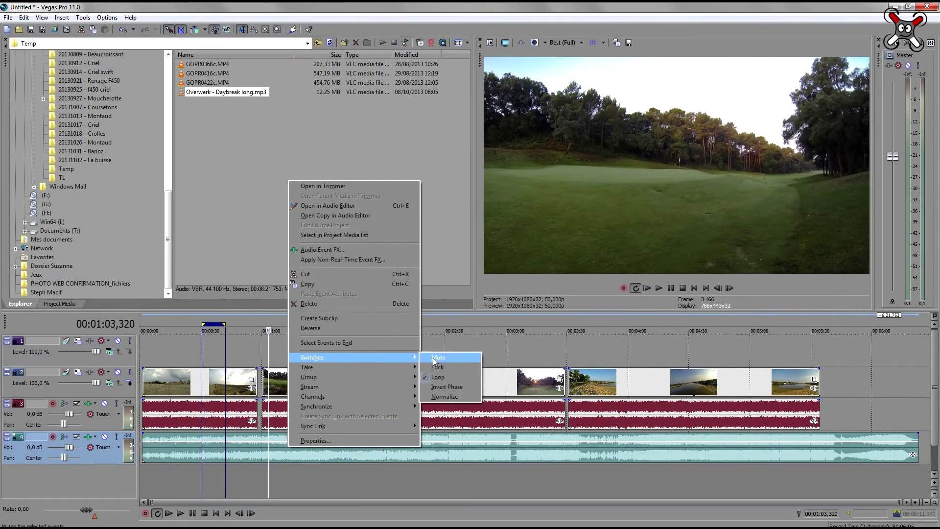
pyautogui.click(438, 367)
pyautogui.click(345, 476)
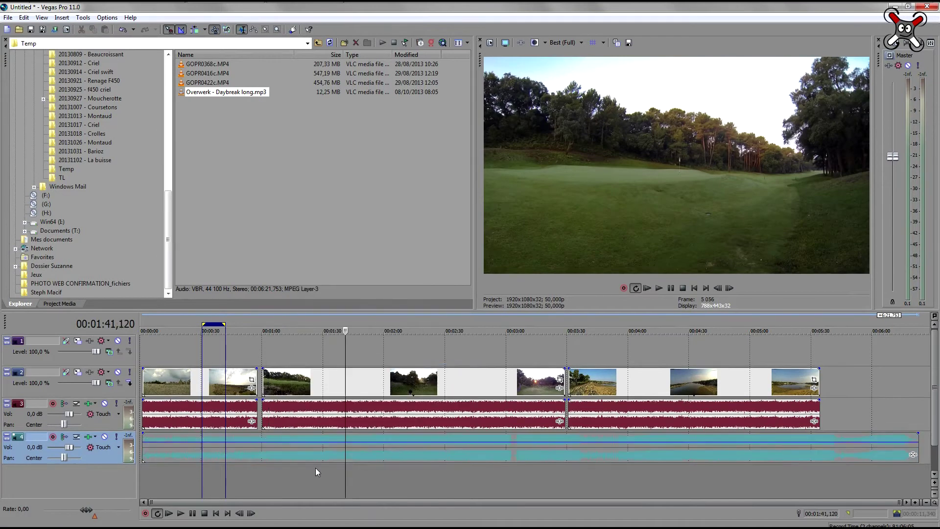
# Turn on Disable Resample for each of the three video events on the timeline
pyautogui.click(182, 381)
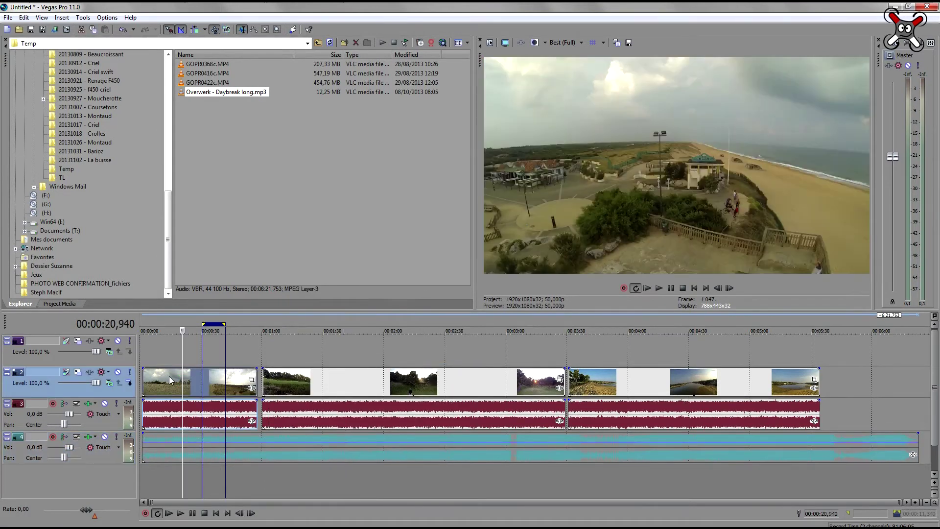
pyautogui.rightClick(168, 377)
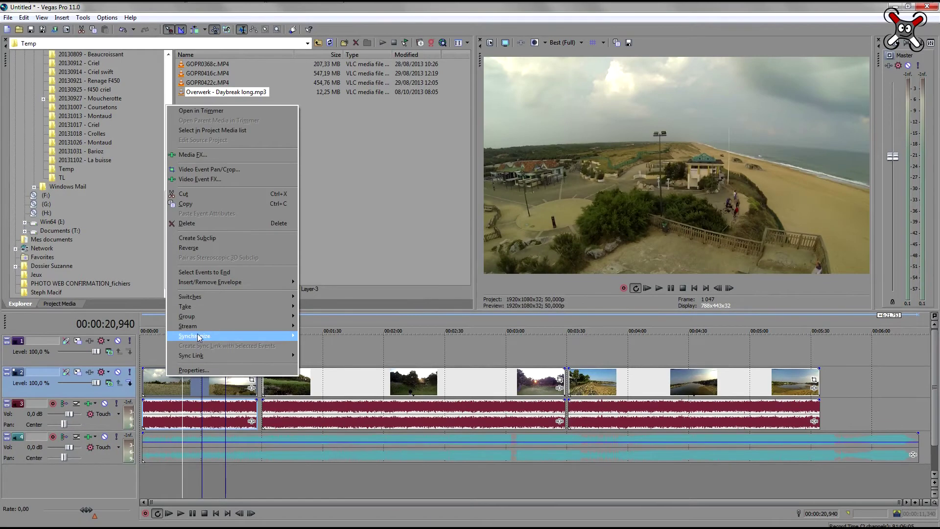
pyautogui.moveTo(224, 300)
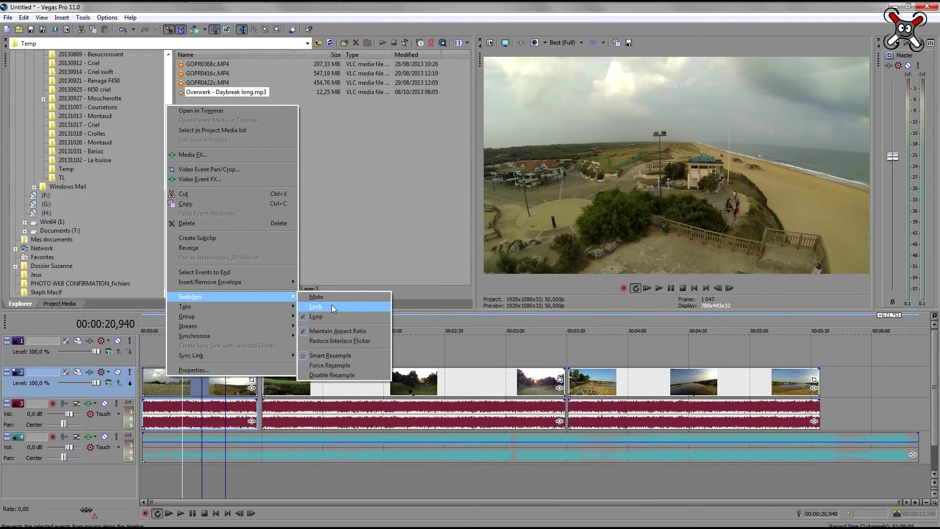
pyautogui.click(327, 375)
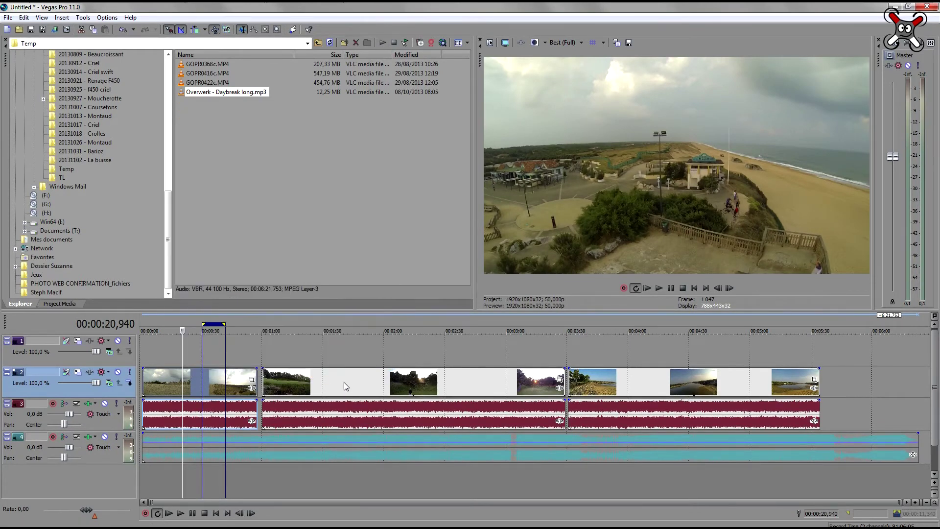
pyautogui.click(344, 382)
pyautogui.rightClick(330, 381)
pyautogui.moveTo(369, 302)
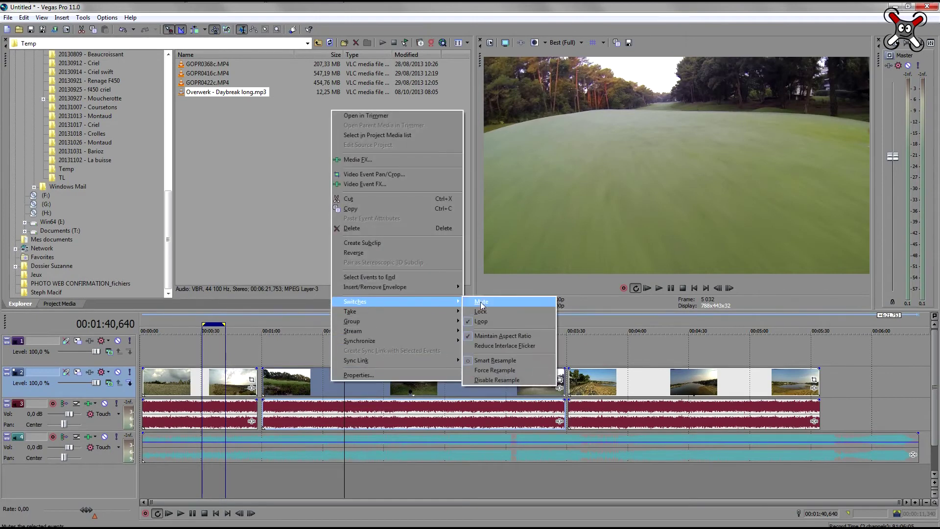
pyautogui.click(505, 380)
pyautogui.click(648, 378)
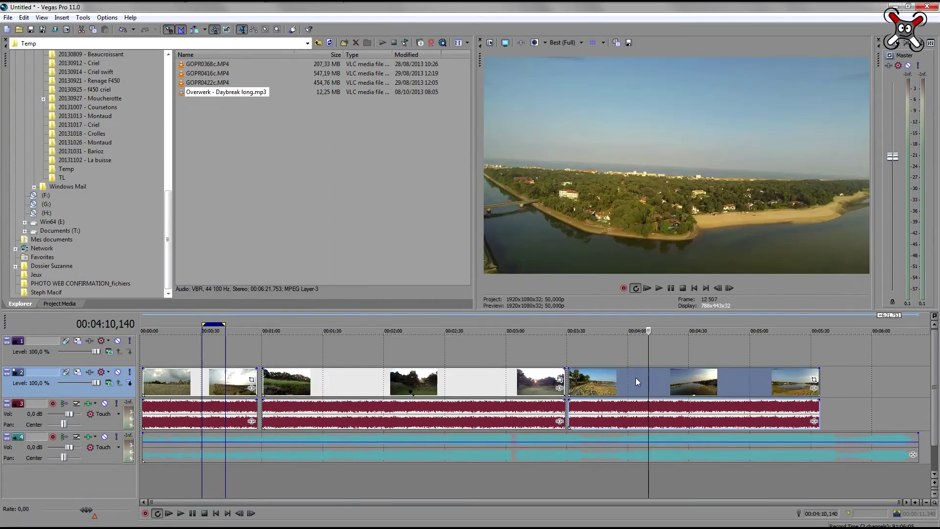
pyautogui.rightClick(636, 378)
pyautogui.moveTo(662, 300)
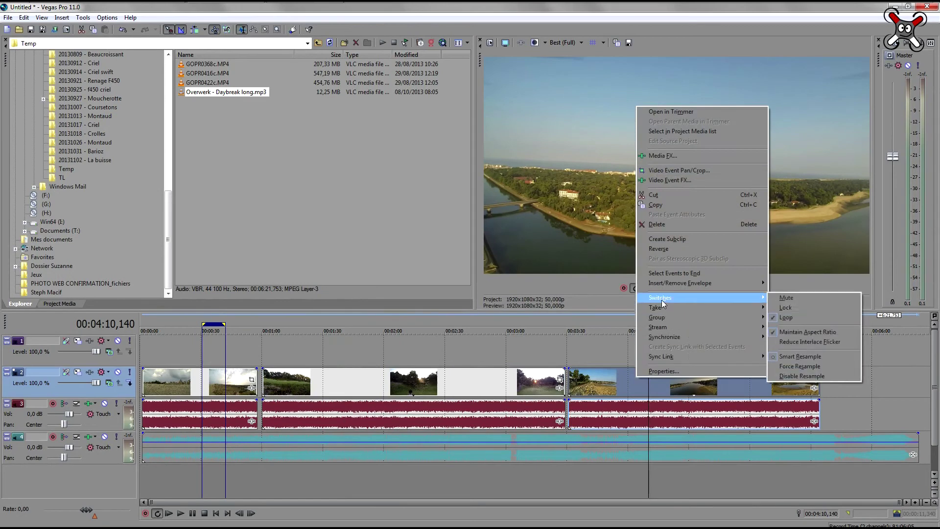
pyautogui.click(793, 376)
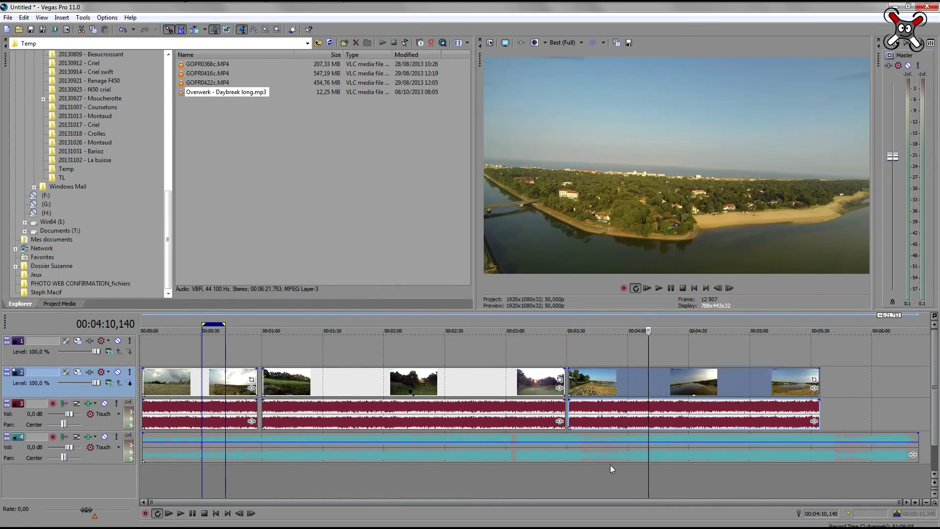
pyautogui.click(608, 475)
# Check the resample setting in the properties of the second video event
pyautogui.click(482, 391)
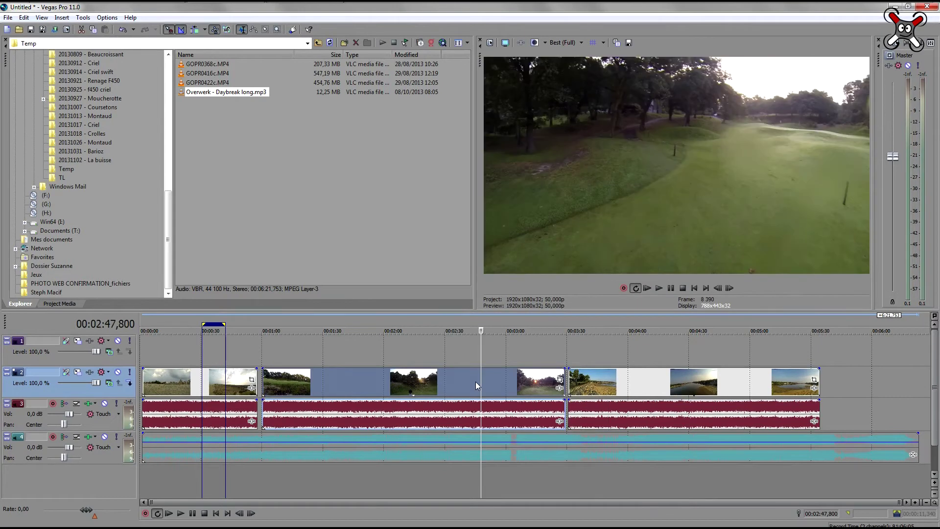
pyautogui.rightClick(478, 382)
pyautogui.click(491, 377)
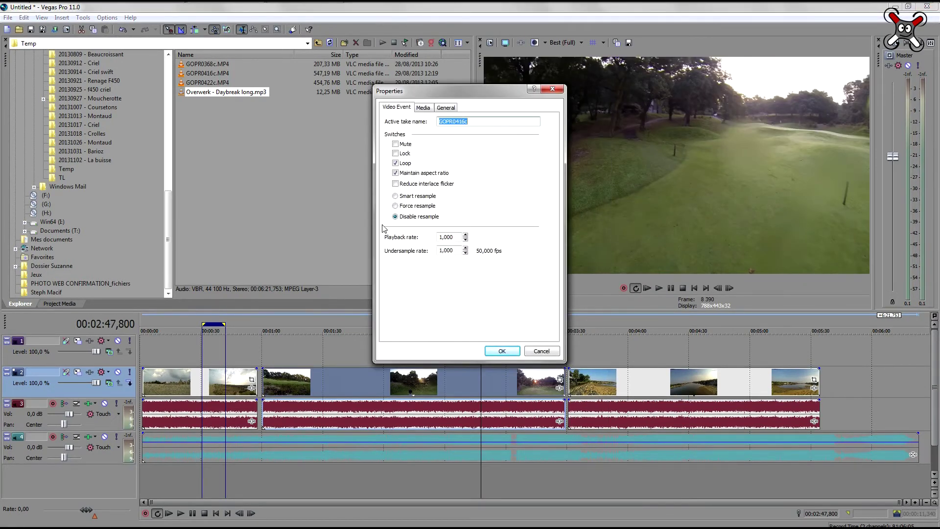
pyautogui.click(501, 352)
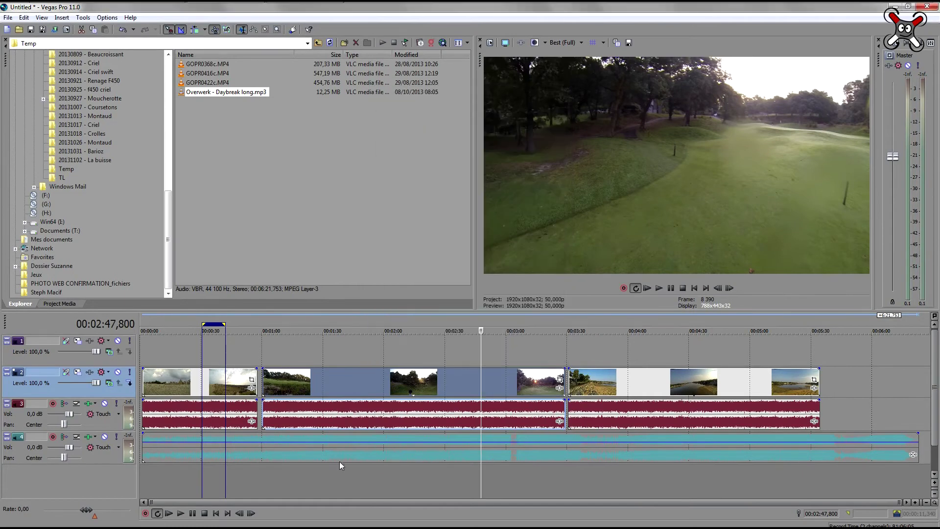
# Find the start of the wanted beach footage and split the first video event at 00:00:38,060
pyautogui.moveTo(326, 479); pyautogui.dragTo(155, 470)
pyautogui.scroll(3, 217, 465)
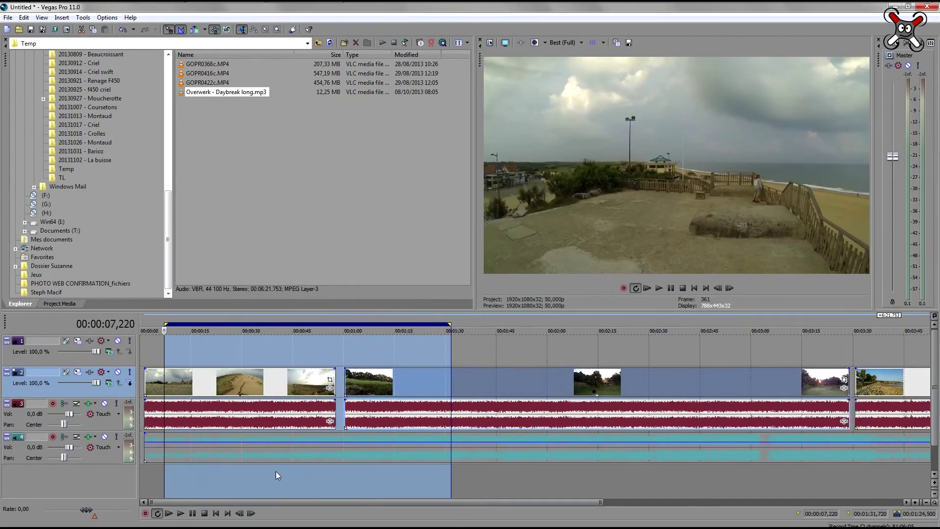
pyautogui.moveTo(279, 484); pyautogui.dragTo(253, 470)
pyautogui.moveTo(311, 483); pyautogui.dragTo(269, 477)
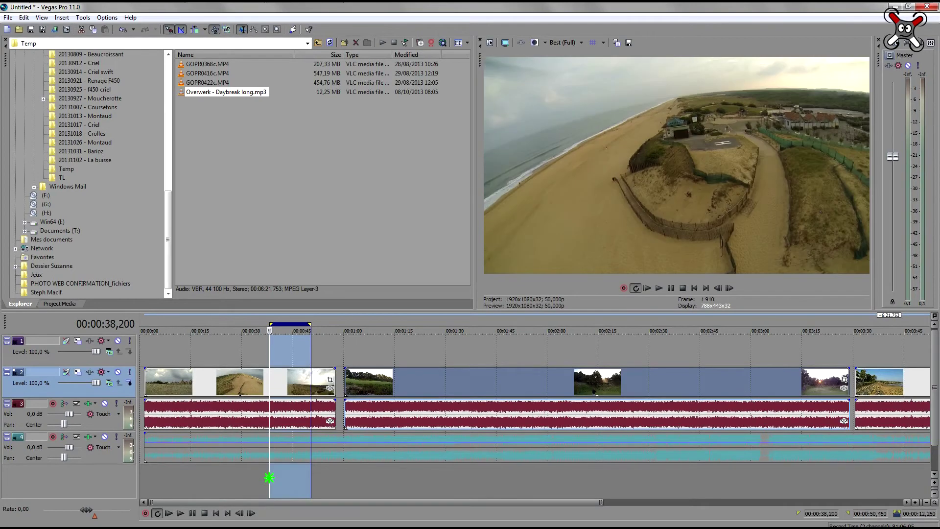
pyautogui.click(269, 387)
pyautogui.press('s')
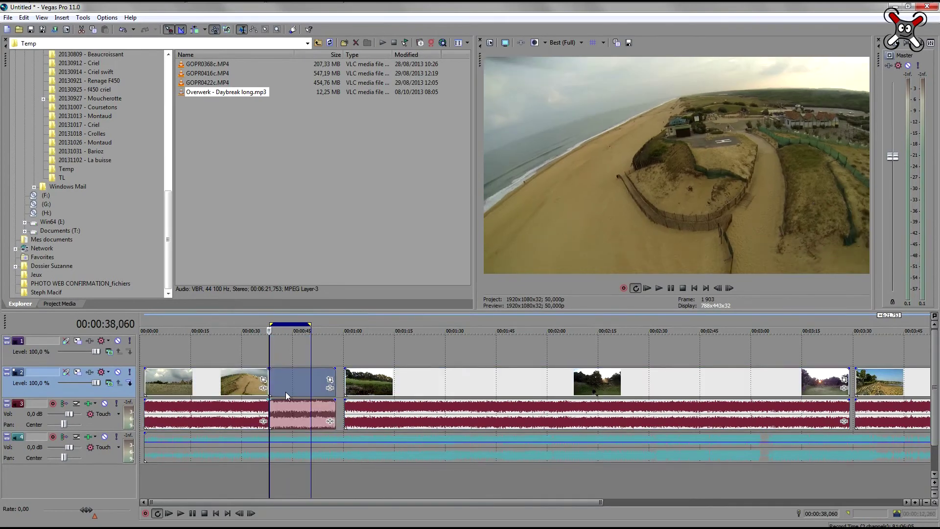
# Split the first clip again at 00:00:43,840 and delete the part after that split
pyautogui.moveTo(338, 466); pyautogui.dragTo(287, 462)
pyautogui.press('s')
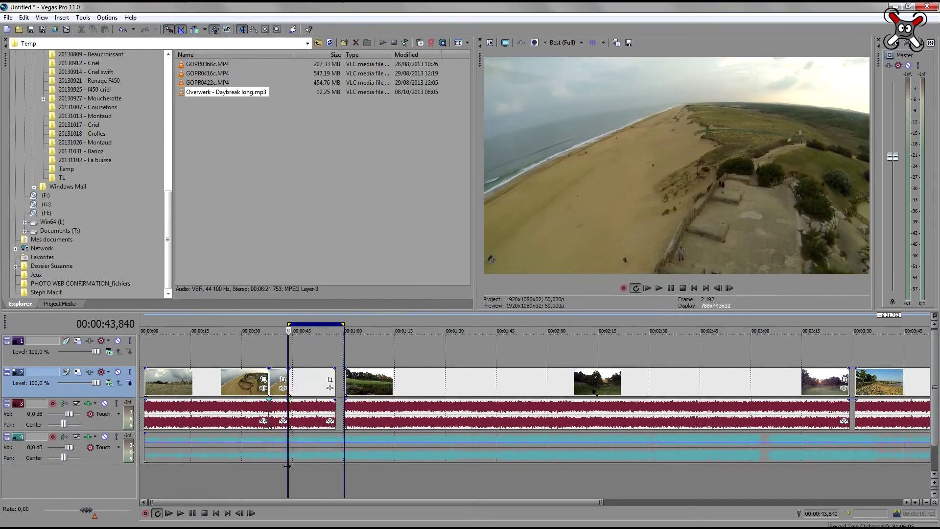
pyautogui.click(304, 390)
pyautogui.press('Delete')
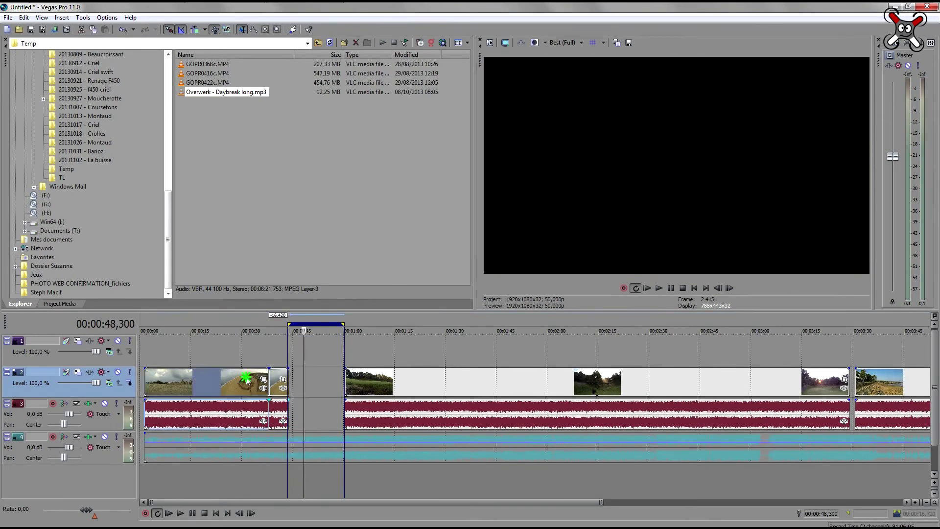
# Delete the opening part of the first clip, before the split at about 38 s
pyautogui.click(246, 381)
pyautogui.rightClick(240, 385)
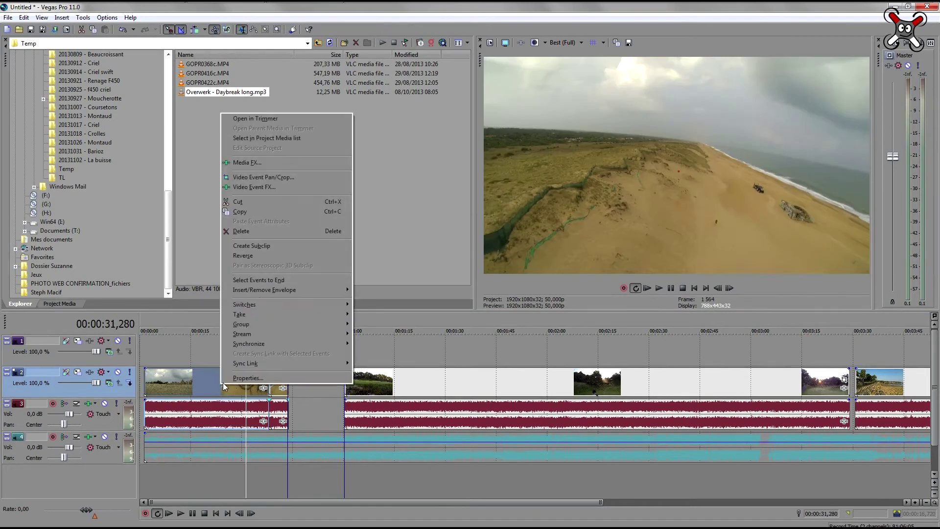
pyautogui.click(257, 231)
# Move the second video event about 8.8 s earlier and split it at 00:01:30,400
pyautogui.moveTo(393, 378); pyautogui.dragTo(363, 379)
pyautogui.moveTo(478, 451); pyautogui.dragTo(447, 475)
pyautogui.press('s')
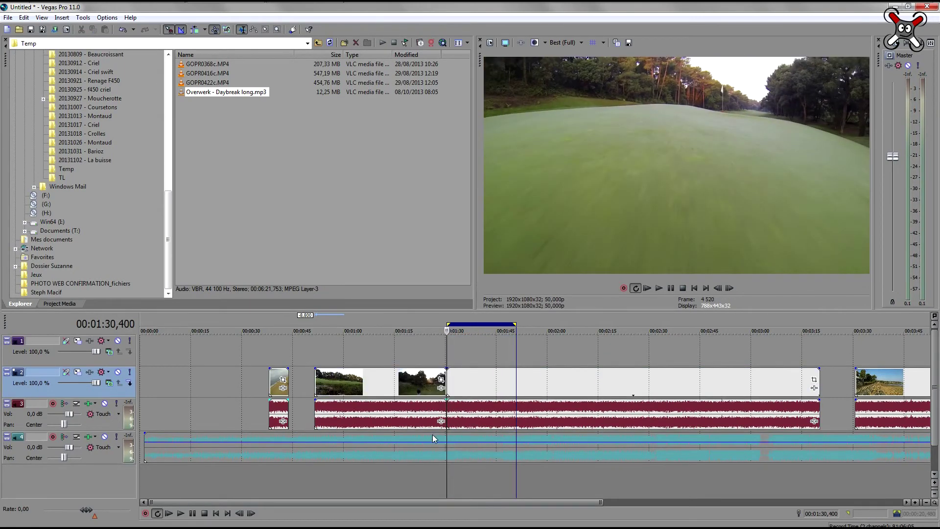
# Delete the part of the golf course clip that lies before the split at 00:01:30,400
pyautogui.click(414, 387)
pyautogui.rightClick(413, 385)
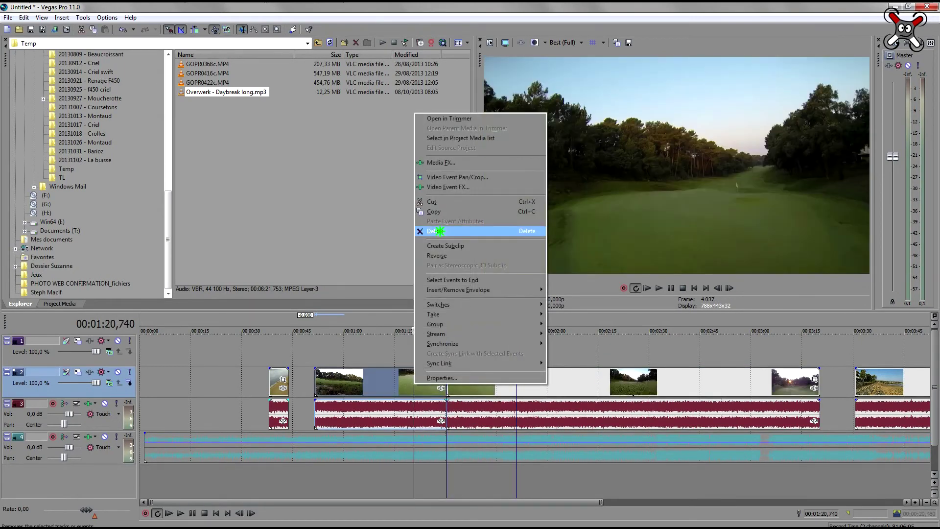
pyautogui.click(431, 231)
# Split the remaining golf course clip about 4 s after its start and delete the part after the split
pyautogui.moveTo(528, 477); pyautogui.dragTo(461, 469)
pyautogui.press('s')
pyautogui.click(484, 390)
pyautogui.rightClick(510, 381)
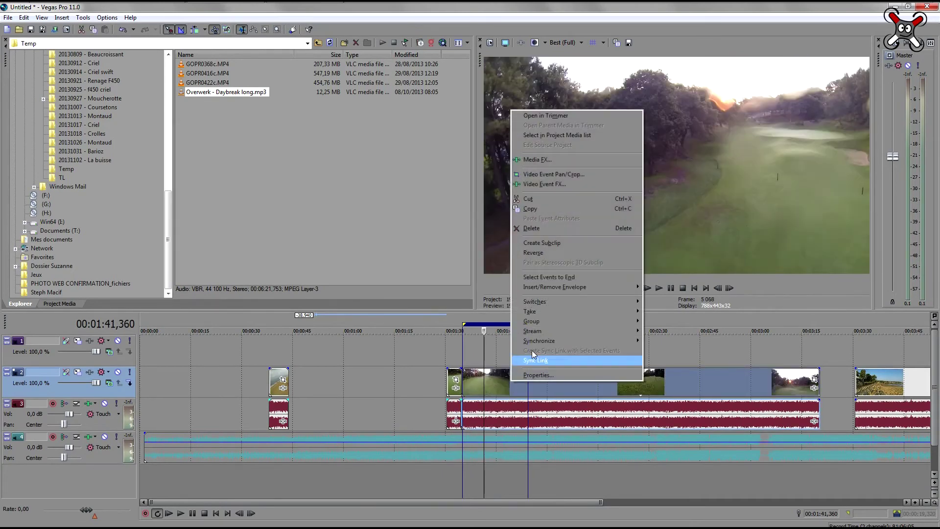
pyautogui.click(547, 229)
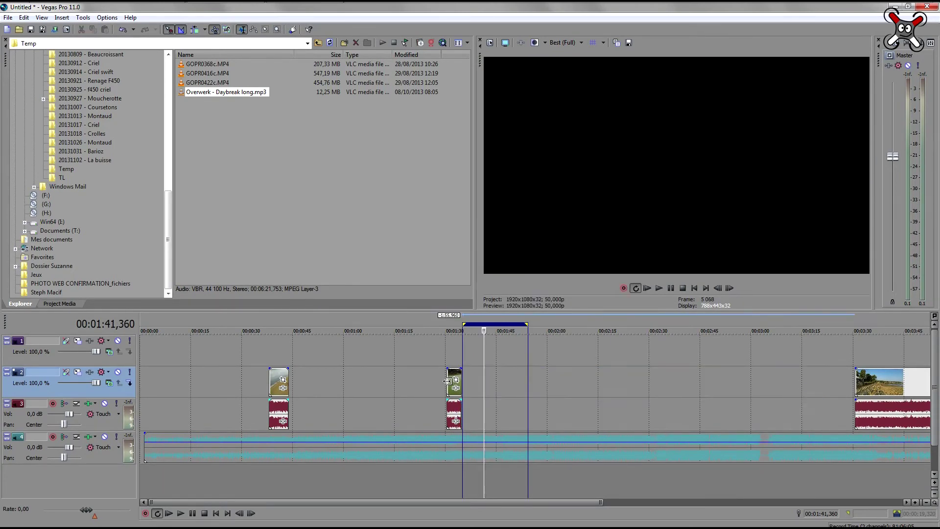
# Move the second and third video events earlier so they follow the first clip with only small gaps
pyautogui.moveTo(451, 388); pyautogui.dragTo(309, 389)
pyautogui.moveTo(899, 387); pyautogui.dragTo(373, 387)
pyautogui.click(290, 473)
pyautogui.scroll(3, 319, 452)
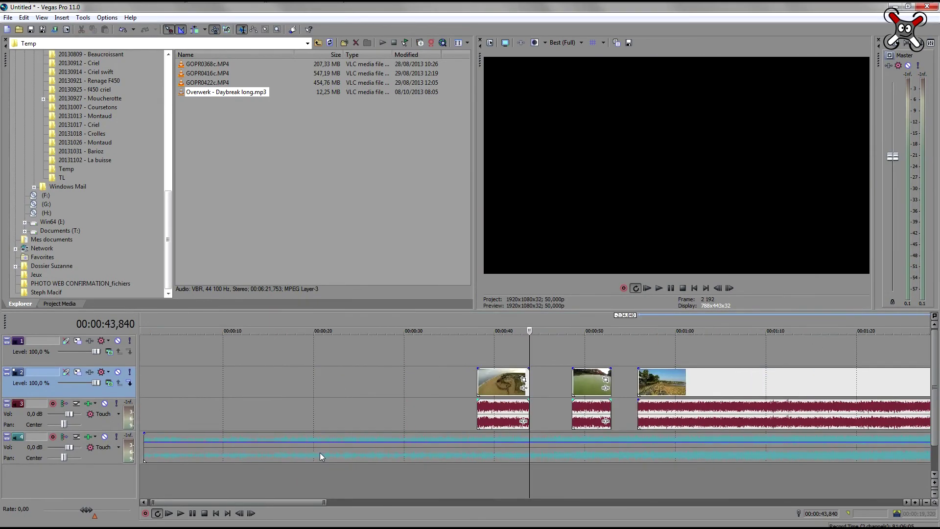
pyautogui.moveTo(591, 387); pyautogui.dragTo(555, 384)
pyautogui.moveTo(669, 389); pyautogui.dragTo(638, 381)
# Split the third video event at 00:01:00,840 and delete the part before the split
pyautogui.click(644, 481)
pyautogui.scroll(-3, 645, 467)
pyautogui.moveTo(573, 461); pyautogui.dragTo(346, 449)
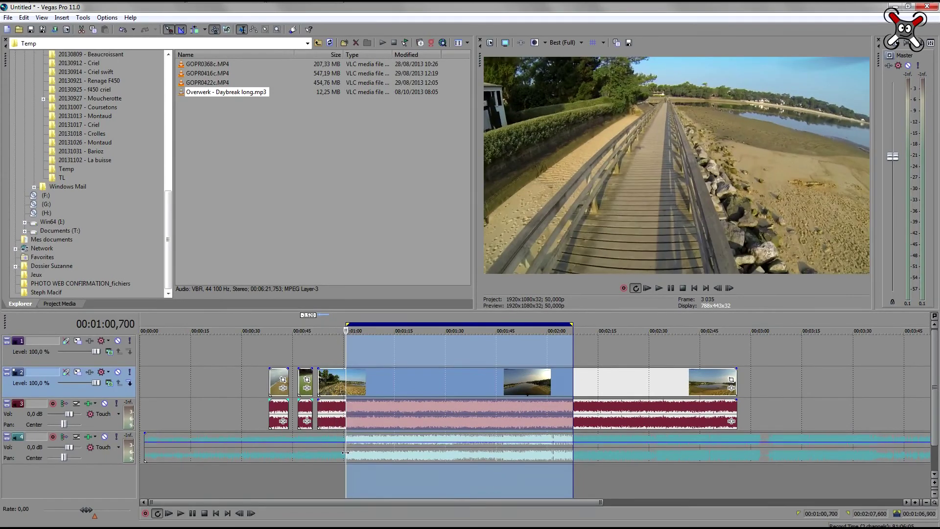
pyautogui.click(346, 468)
pyautogui.press('s')
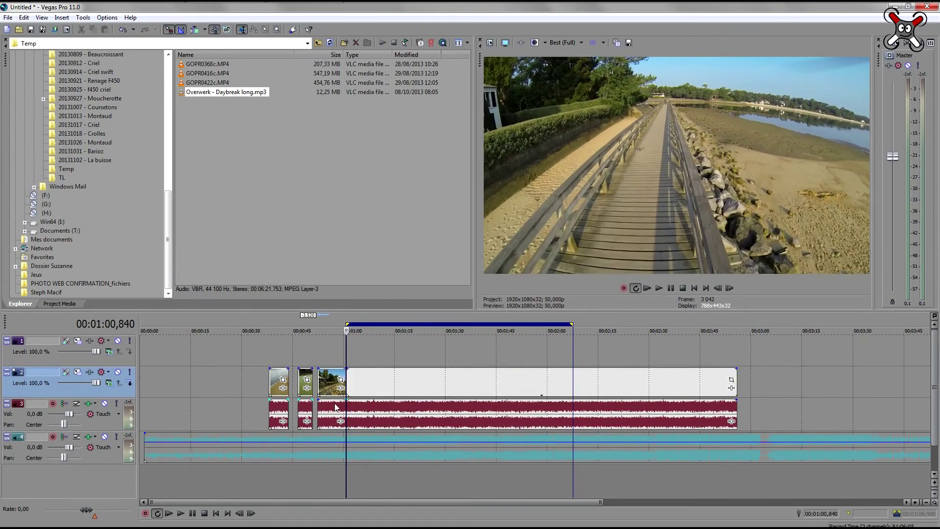
pyautogui.click(331, 385)
pyautogui.rightClick(332, 386)
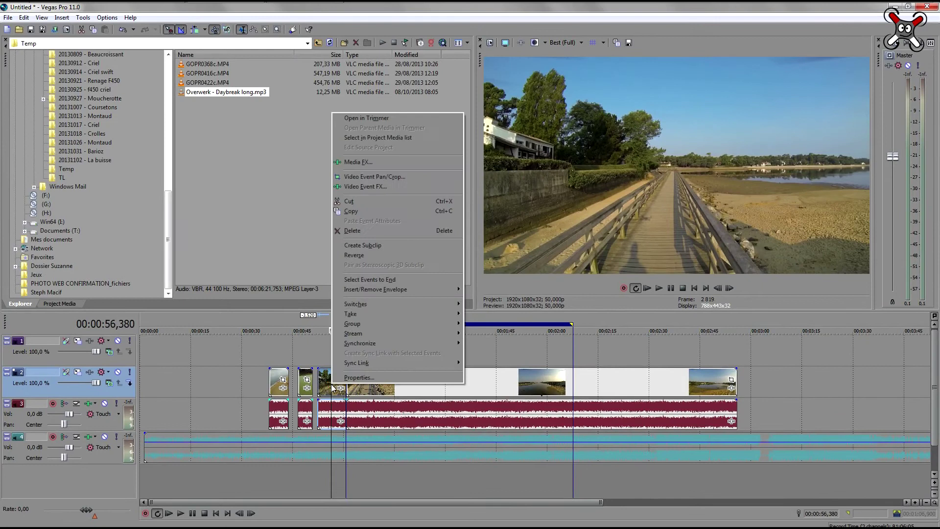
pyautogui.click(383, 231)
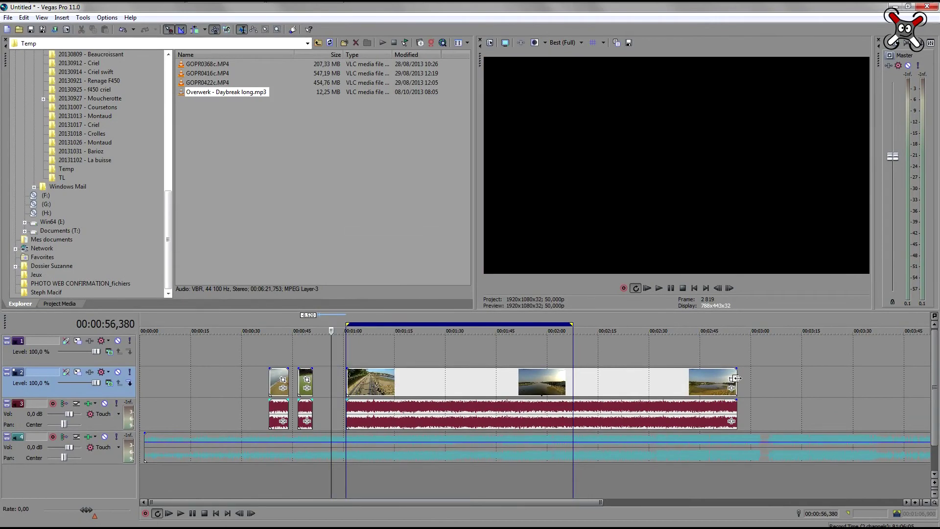
# Trim the end of the third video event so the clip is about 7 s long
pyautogui.moveTo(736, 378); pyautogui.dragTo(447, 389)
pyautogui.moveTo(444, 388); pyautogui.dragTo(362, 382)
pyautogui.click(350, 467)
pyautogui.scroll(5, 363, 449)
pyautogui.moveTo(580, 397)
pyautogui.mouseDown()
pyautogui.moveTo(519, 394)
pyautogui.moveTo(578, 382)
pyautogui.mouseUp()
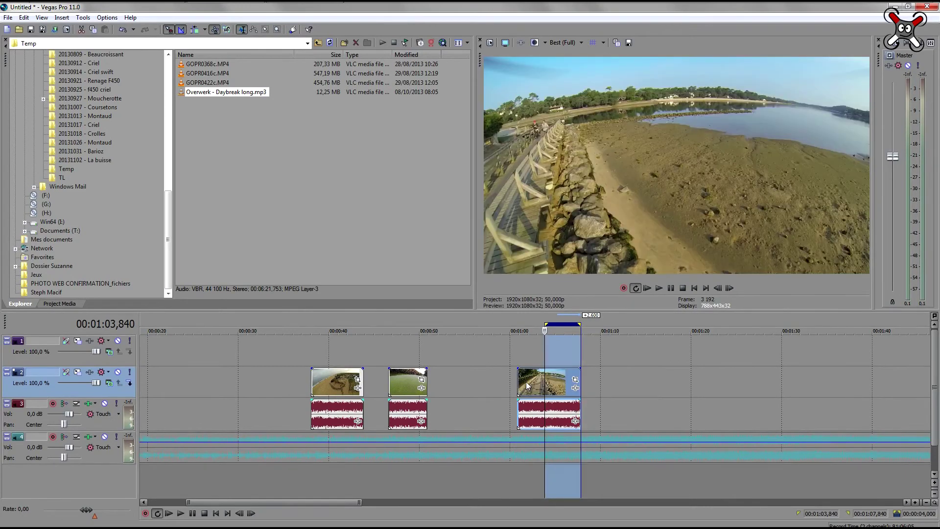
# Move the three video events to the start of the timeline and place them back to back
pyautogui.moveTo(336, 387); pyautogui.dragTo(248, 388)
pyautogui.moveTo(471, 387); pyautogui.dragTo(325, 389)
pyautogui.moveTo(595, 384); pyautogui.dragTo(364, 386)
pyautogui.scroll(-2, 352, 395)
pyautogui.moveTo(239, 391); pyautogui.dragTo(117, 393)
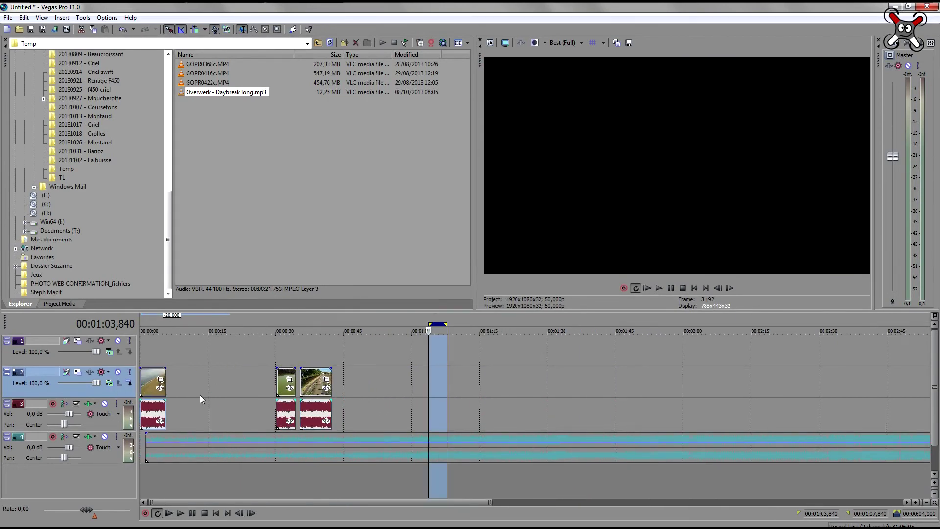
pyautogui.moveTo(279, 385); pyautogui.dragTo(168, 385)
pyautogui.moveTo(309, 387); pyautogui.dragTo(194, 387)
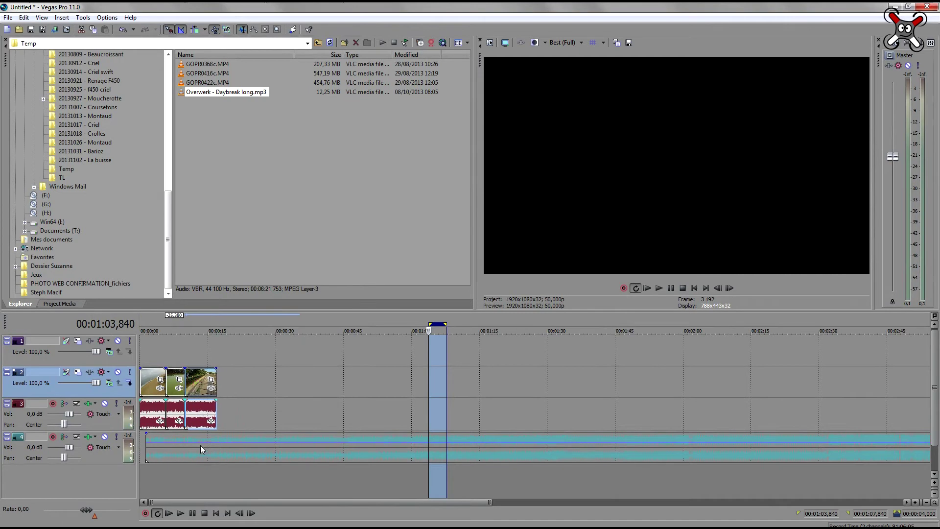
# Add a fade-out of about 2 s to the end of the last video event and preview it
pyautogui.click(232, 424)
pyautogui.scroll(5, 239, 437)
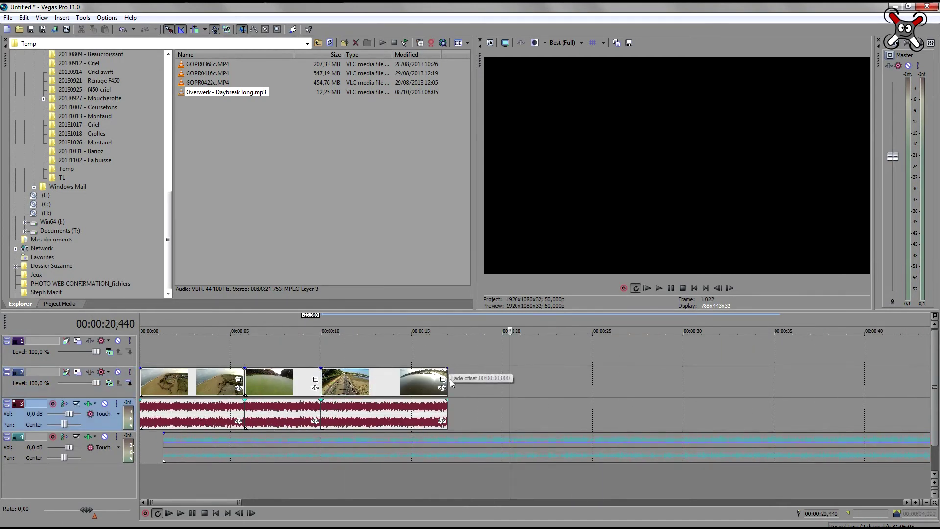
pyautogui.moveTo(449, 368); pyautogui.dragTo(411, 373)
pyautogui.moveTo(468, 385); pyautogui.dragTo(427, 382)
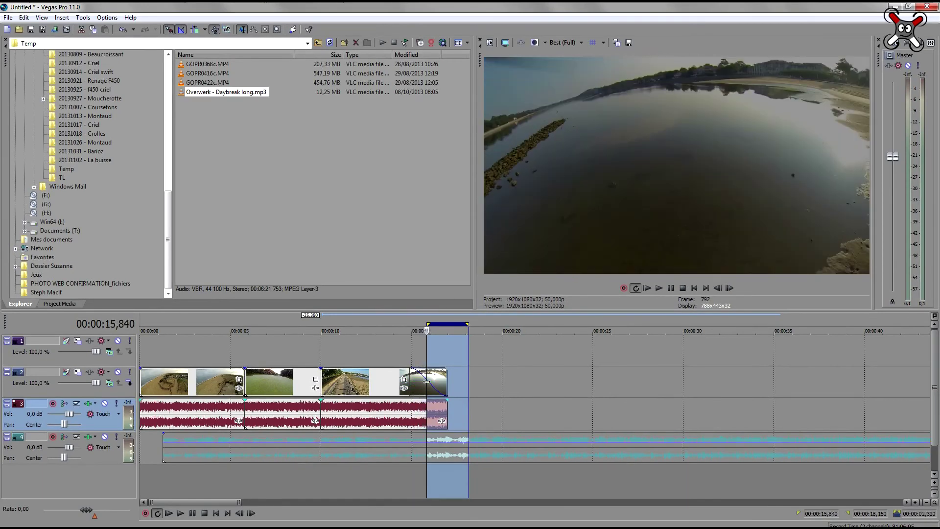
# Add a fade-in of about 0.7 s to the start of the first video event
pyautogui.click(144, 368)
pyautogui.moveTo(144, 368); pyautogui.dragTo(157, 360)
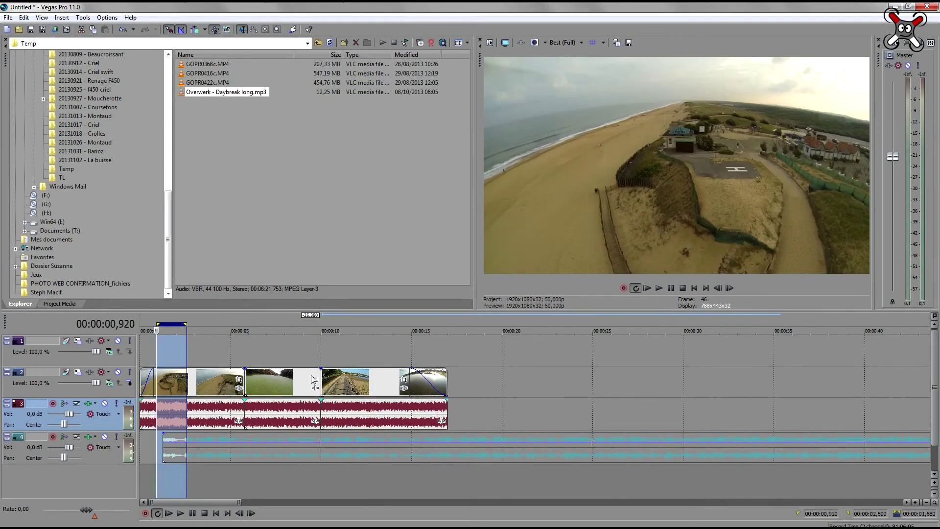
pyautogui.click(360, 361)
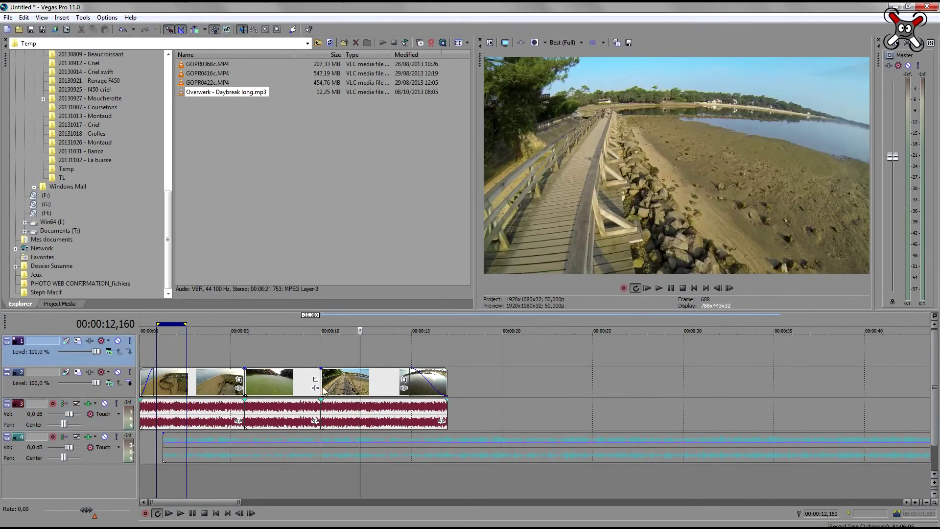
# Overlap the third video event with the end of the second to form a crossfade of about 0.6 s, and preview it
pyautogui.scroll(2, 326, 375)
pyautogui.click(465, 385)
pyautogui.moveTo(467, 386)
pyautogui.mouseDown()
pyautogui.moveTo(478, 386)
pyautogui.moveTo(470, 385)
pyautogui.mouseUp()
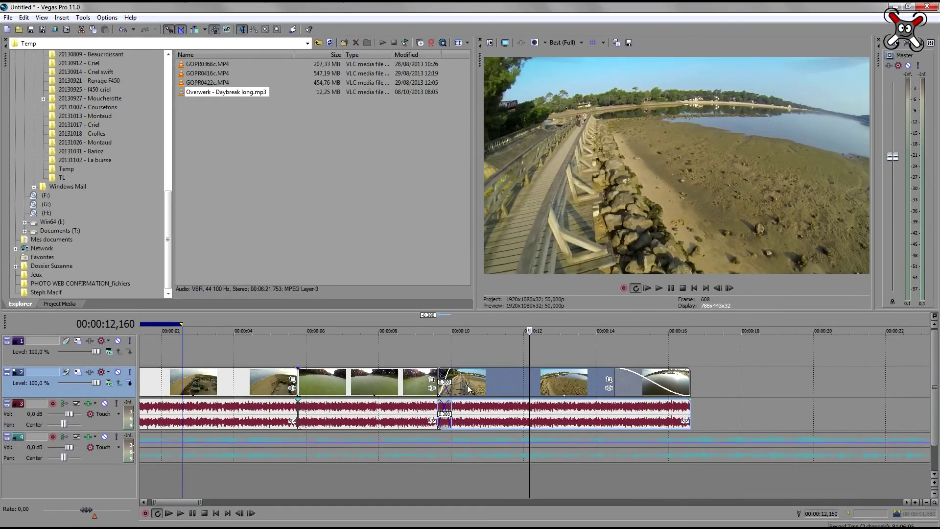
pyautogui.moveTo(486, 444); pyautogui.dragTo(440, 468)
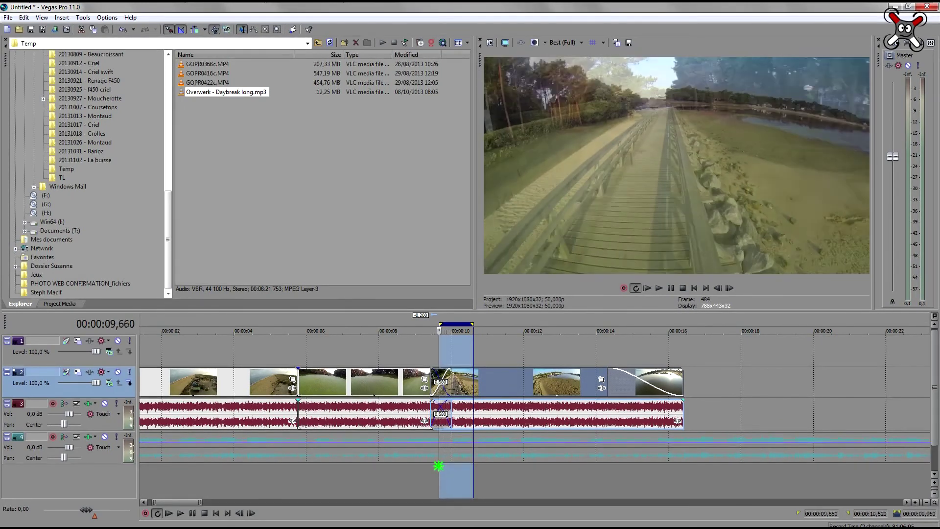
pyautogui.click(417, 481)
# Unlock the music event
pyautogui.scroll(-3, 412, 471)
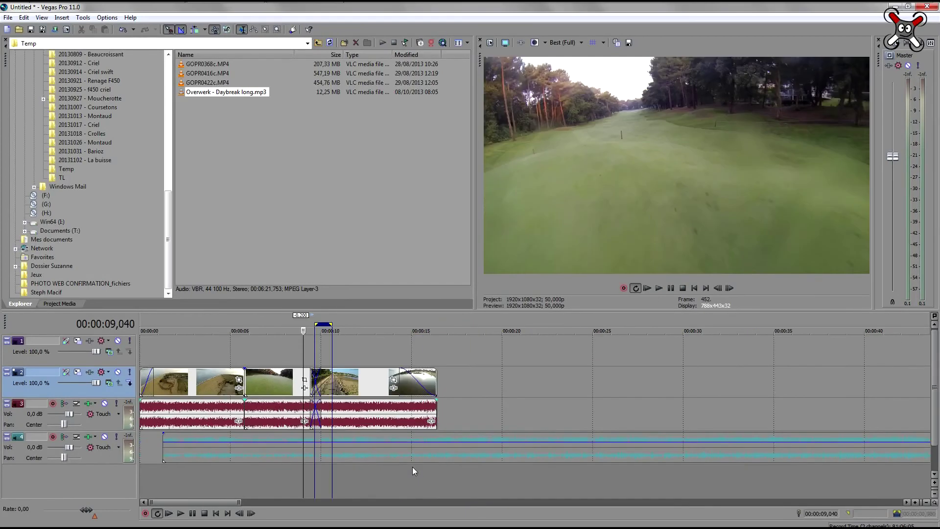
pyautogui.click(370, 454)
pyautogui.rightClick(380, 448)
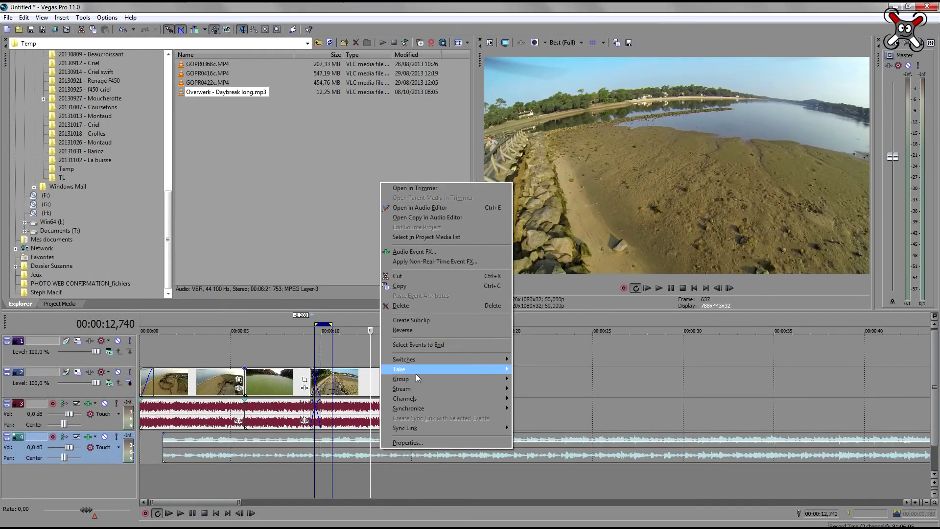
pyautogui.moveTo(413, 359)
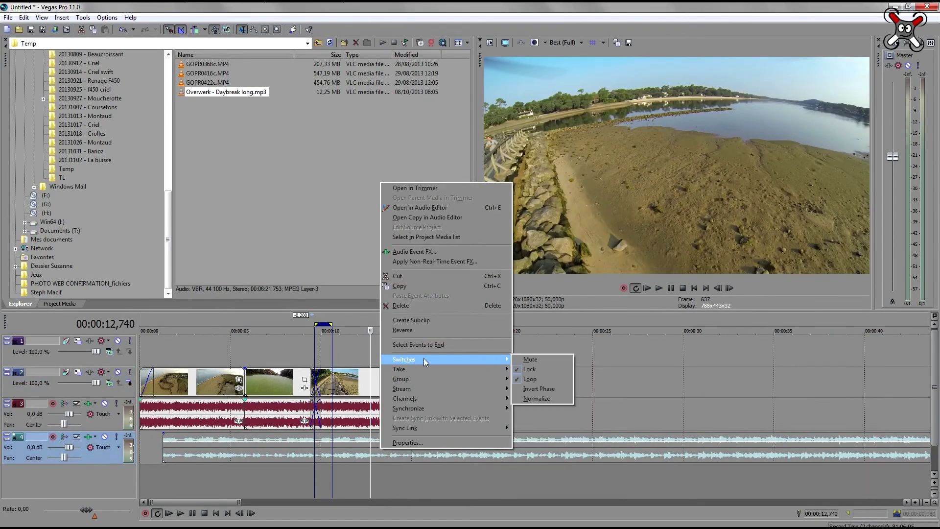
pyautogui.click(534, 370)
# Move the music event to the very start of the timeline
pyautogui.click(453, 462)
pyautogui.scroll(-2, 452, 448)
pyautogui.moveTo(434, 454); pyautogui.dragTo(384, 451)
# Trim the end of the music event to line up with the end of the last video event
pyautogui.click(343, 477)
pyautogui.scroll(-8, 357, 468)
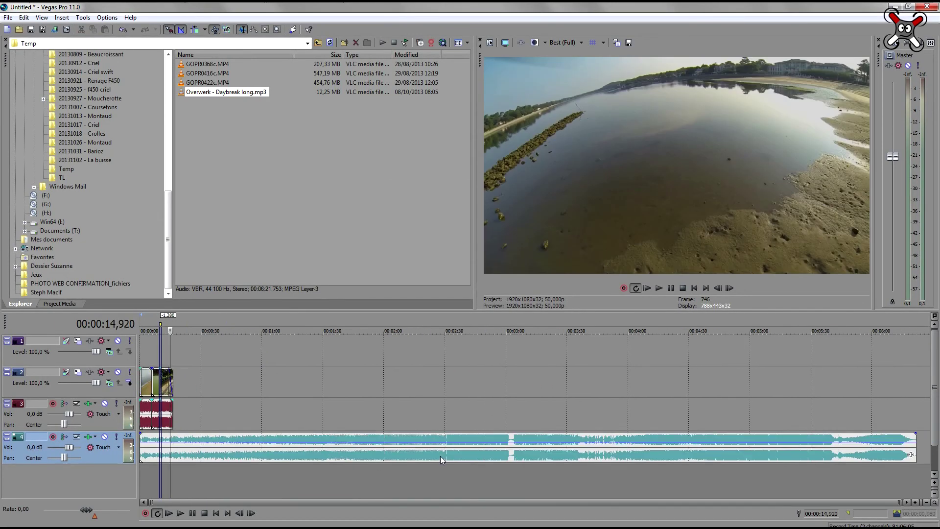
pyautogui.moveTo(913, 450); pyautogui.dragTo(172, 454)
# Add a fade-out of about 1.3 s to the end of the music event
pyautogui.click(181, 471)
pyautogui.scroll(8, 180, 472)
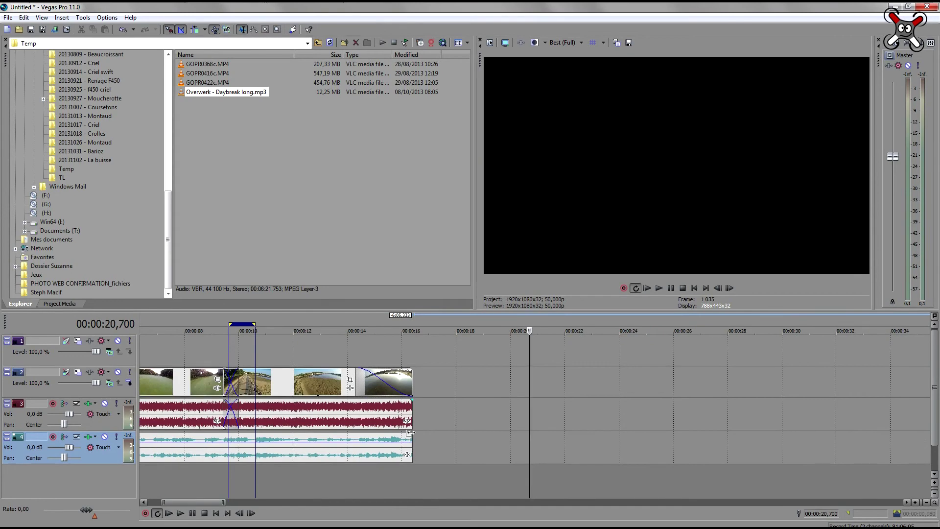
pyautogui.moveTo(411, 434); pyautogui.dragTo(377, 441)
pyautogui.click(334, 483)
pyautogui.scroll(-4, 325, 474)
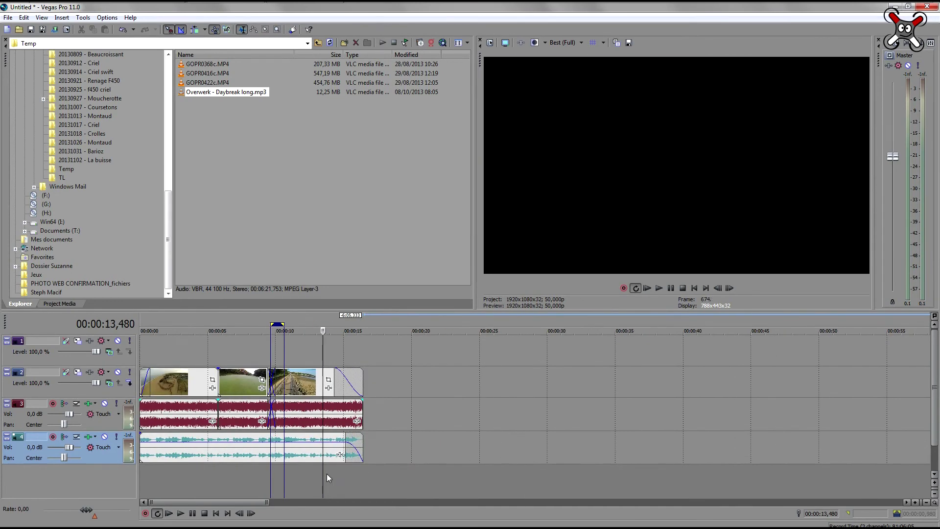
# Open the project properties and load the HDV 720-30p (1280x720; 29,970 fps) video template
pyautogui.click(8, 17)
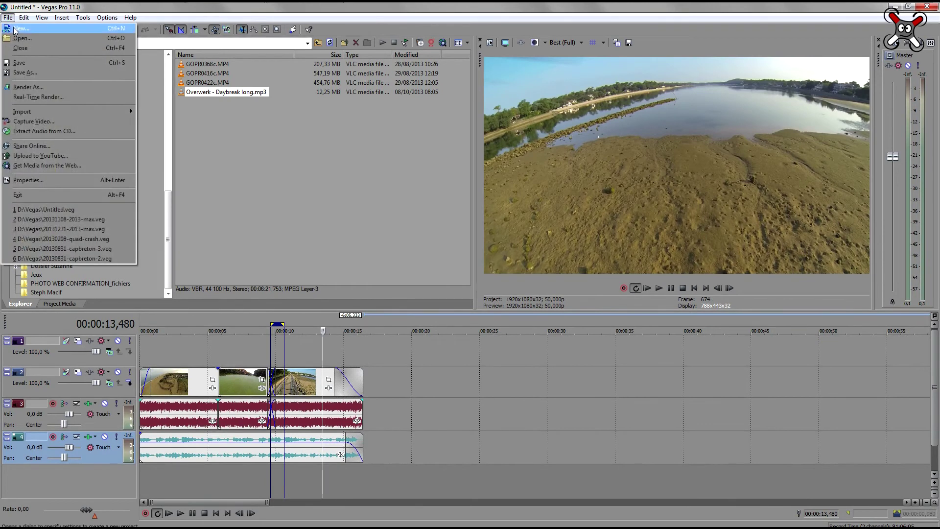
pyautogui.click(37, 181)
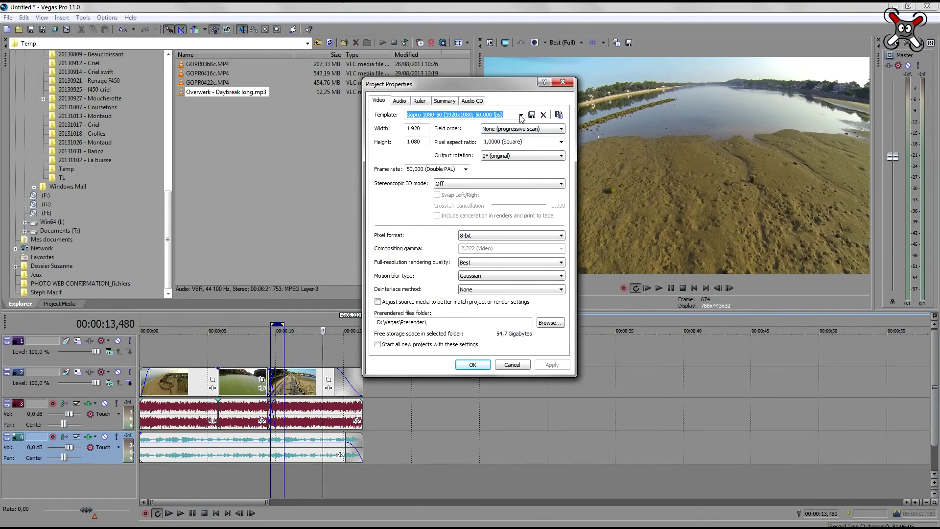
pyautogui.click(521, 115)
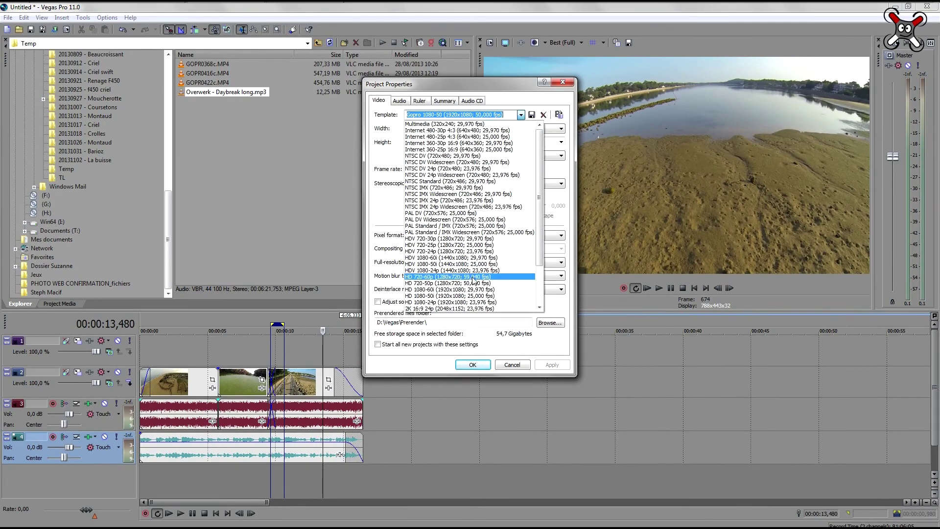
pyautogui.click(463, 238)
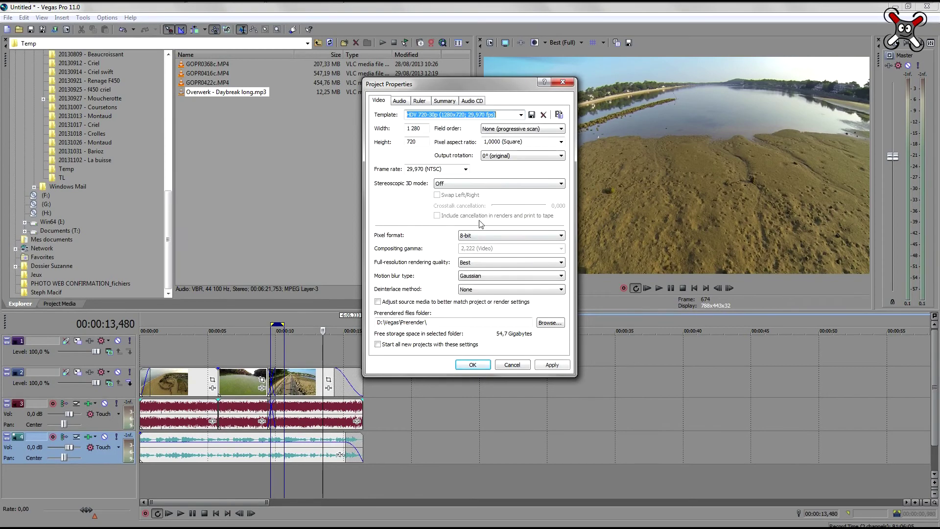
# Set the project video to 1920 x 1080 with no field order (progressive scan) and a 50,000 (Double PAL) frame rate
pyautogui.doubleClick(424, 129)
pyautogui.write('192')
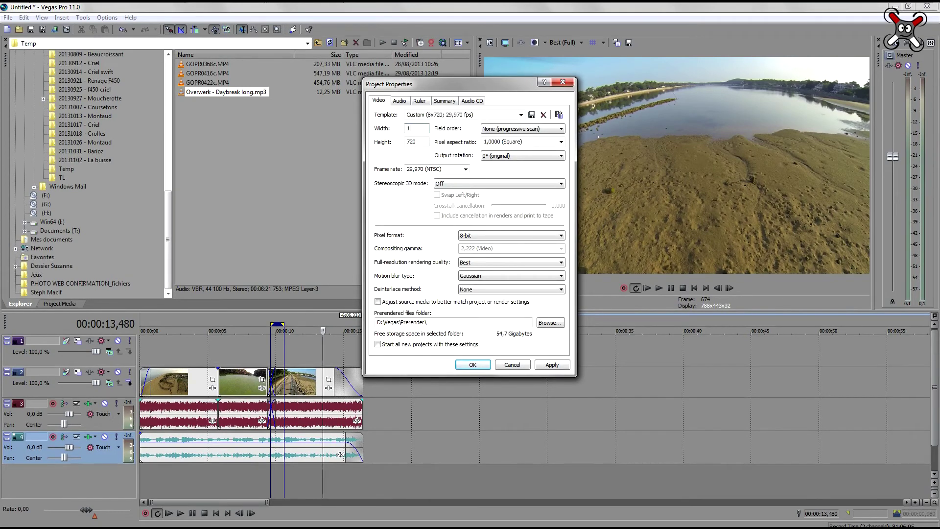
pyautogui.press('Tab')
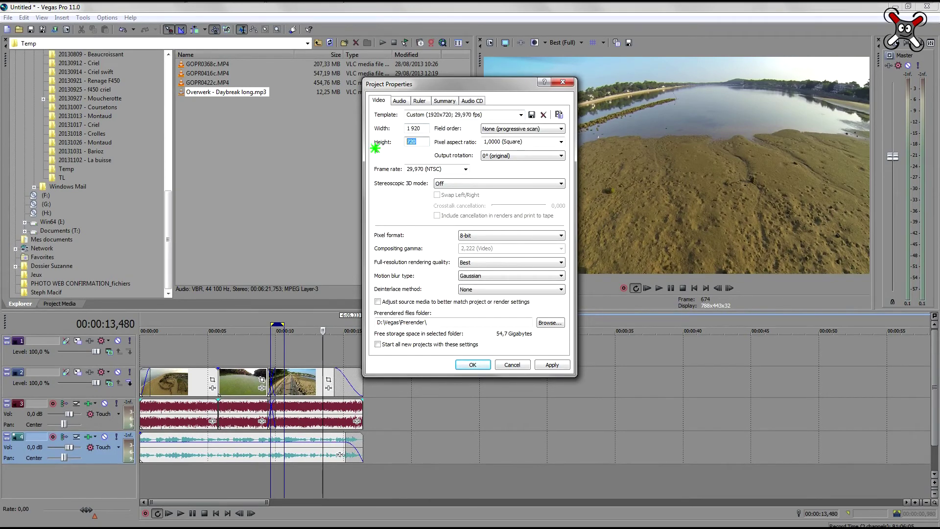
pyautogui.write('1080')
pyautogui.click(496, 128)
pyautogui.click(495, 135)
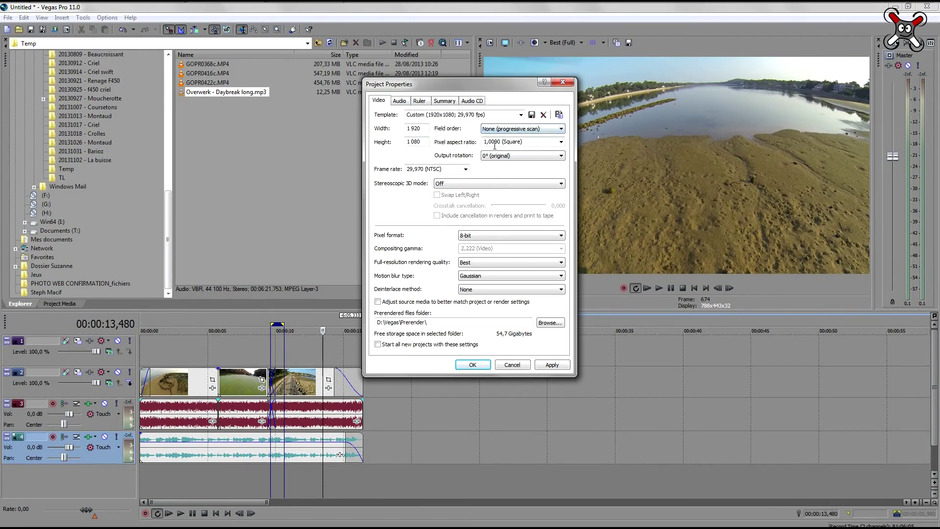
pyautogui.click(465, 169)
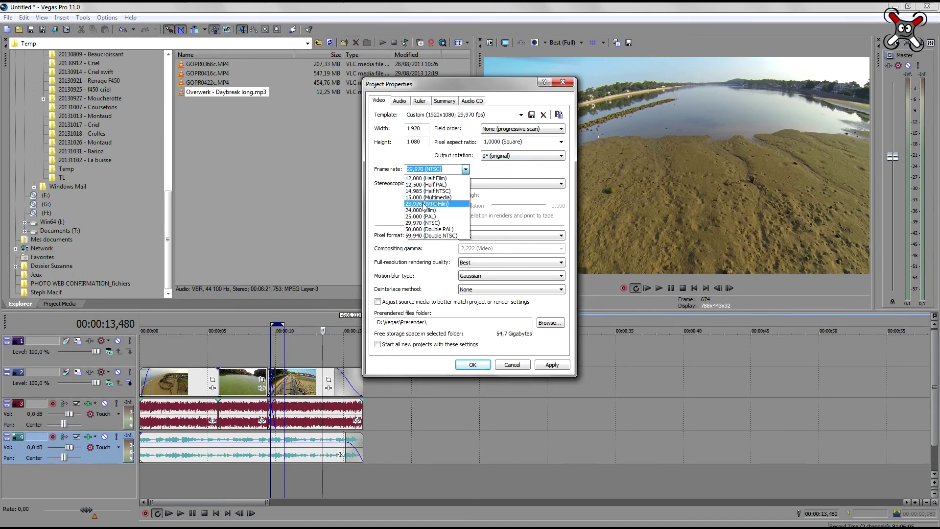
pyautogui.click(419, 229)
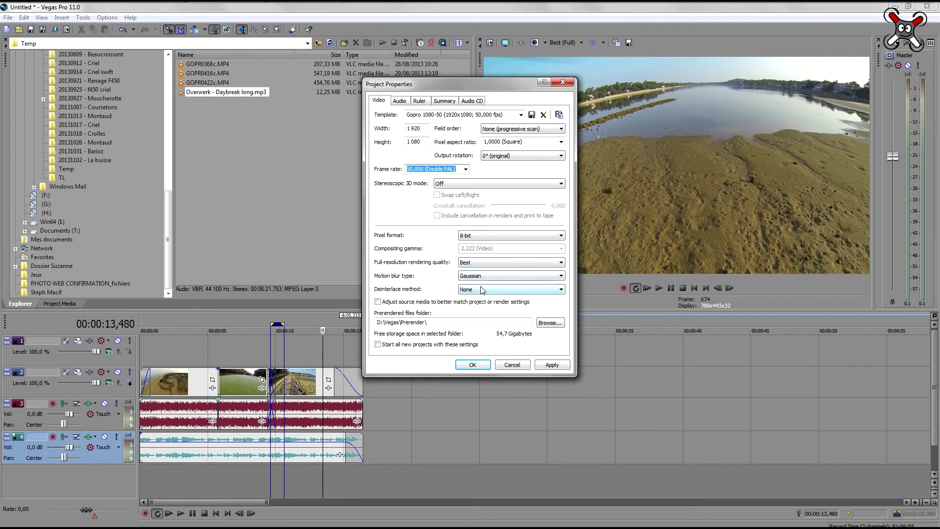
# Make all new projects start with these settings and save them as the template My GOPRO 1080-50p, accepting the duplicate
pyautogui.click(378, 345)
pyautogui.click(400, 100)
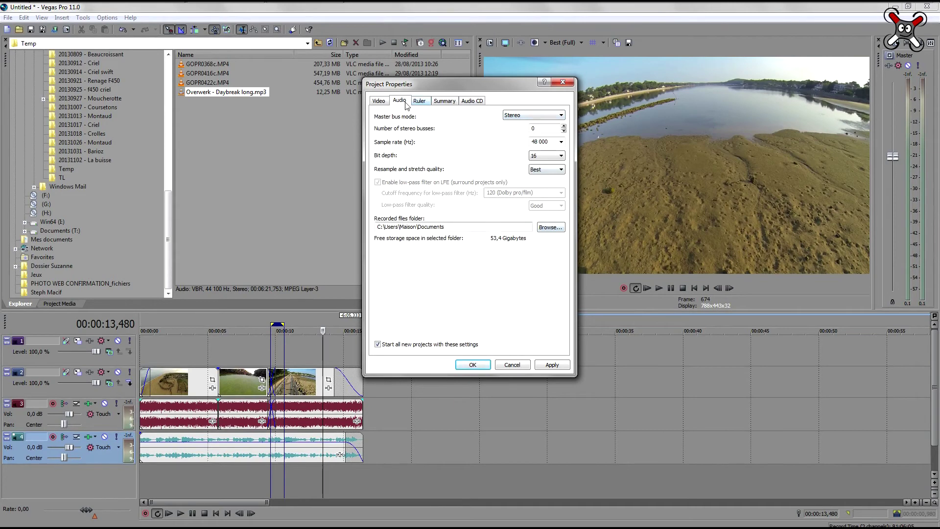
pyautogui.click(387, 104)
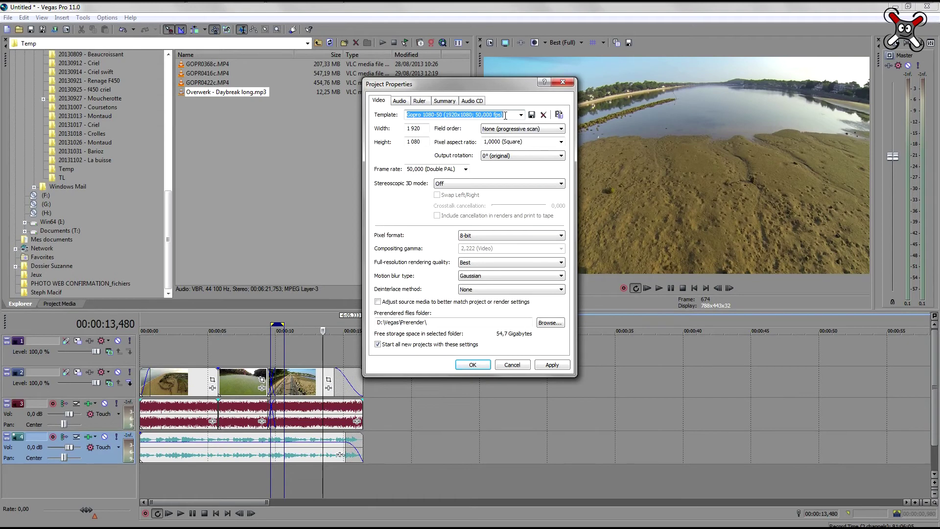
pyautogui.write('My GOPRO 1080-50p')
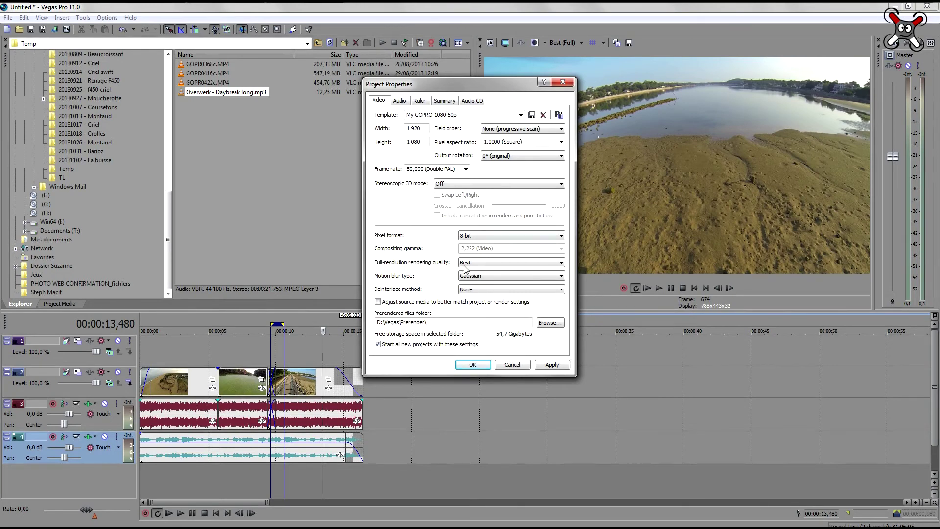
pyautogui.click(532, 115)
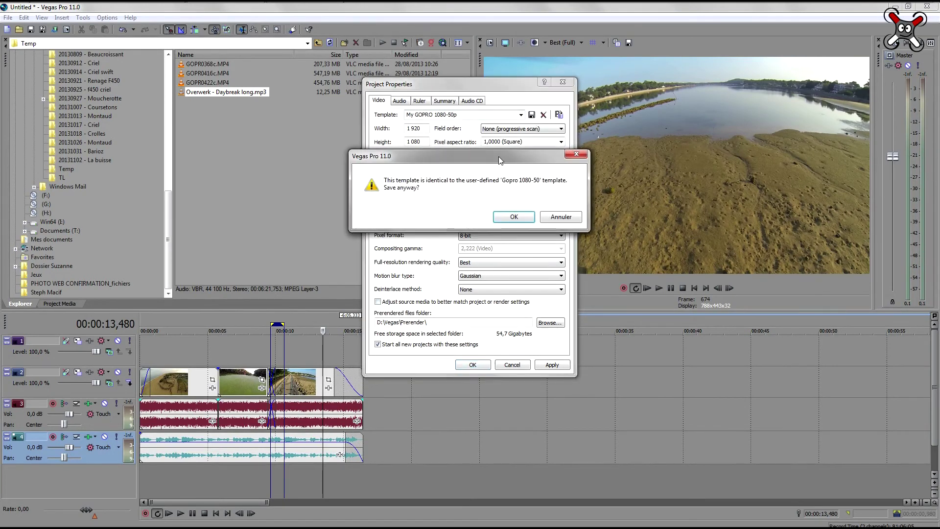
pyautogui.click(509, 218)
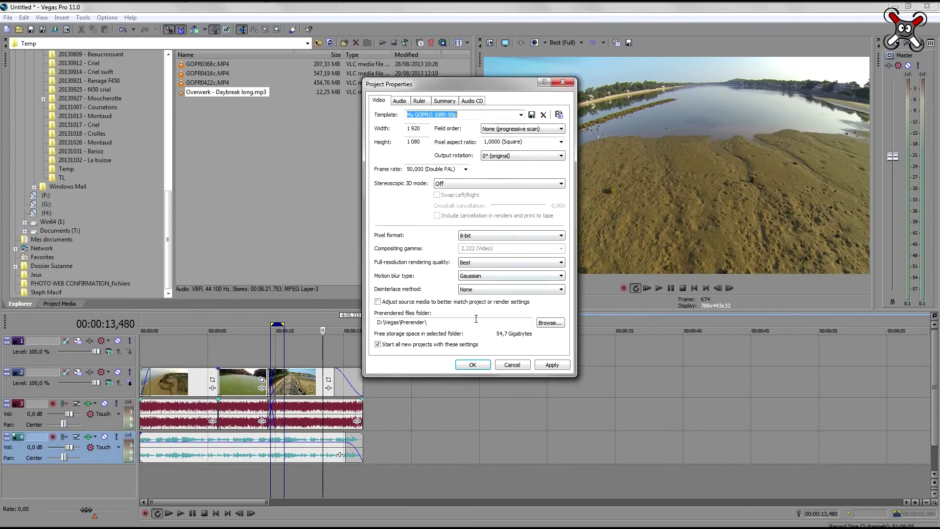
pyautogui.click(473, 365)
# Save the project as Untitled.veg in the Vegas folder, replacing the existing file
pyautogui.click(7, 18)
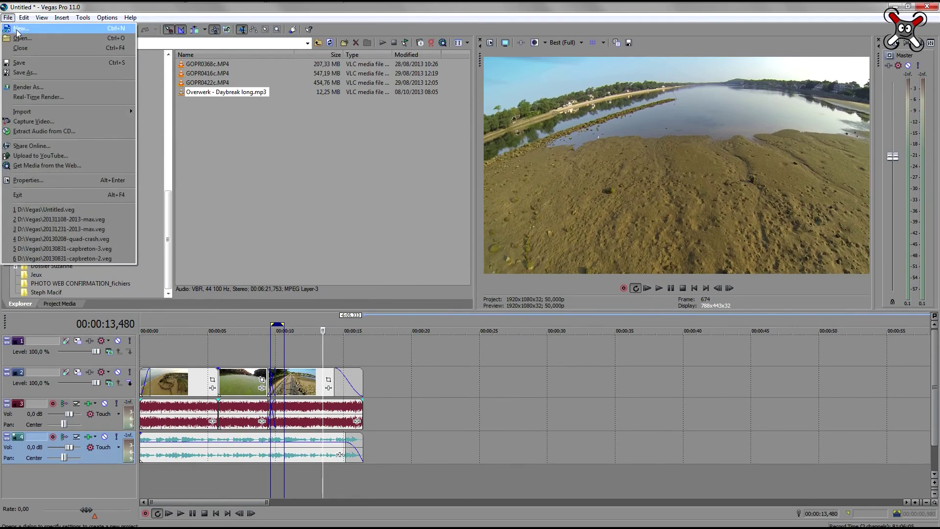
pyautogui.click(25, 63)
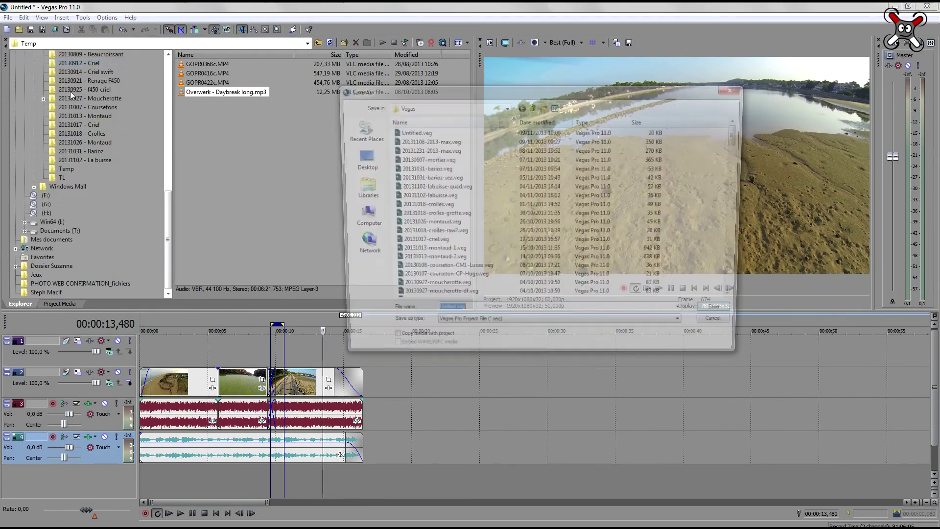
pyautogui.click(716, 316)
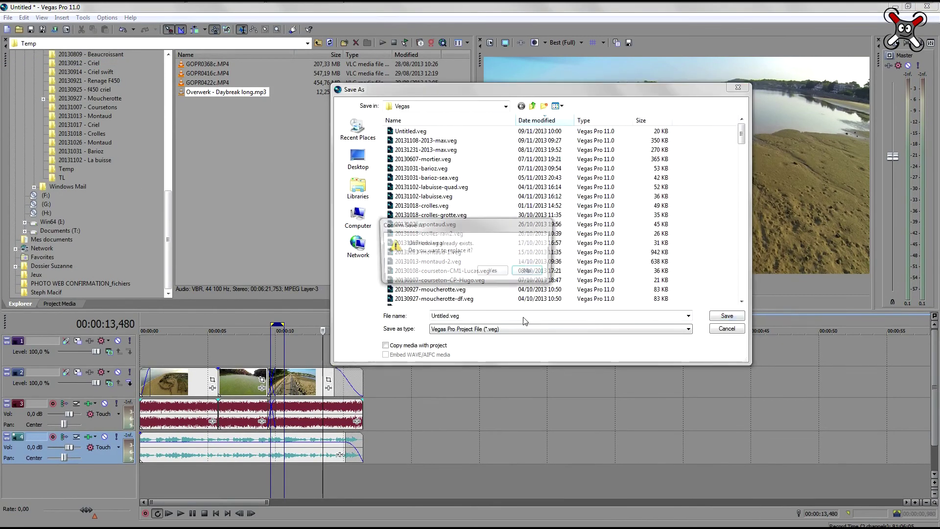
pyautogui.click(483, 299)
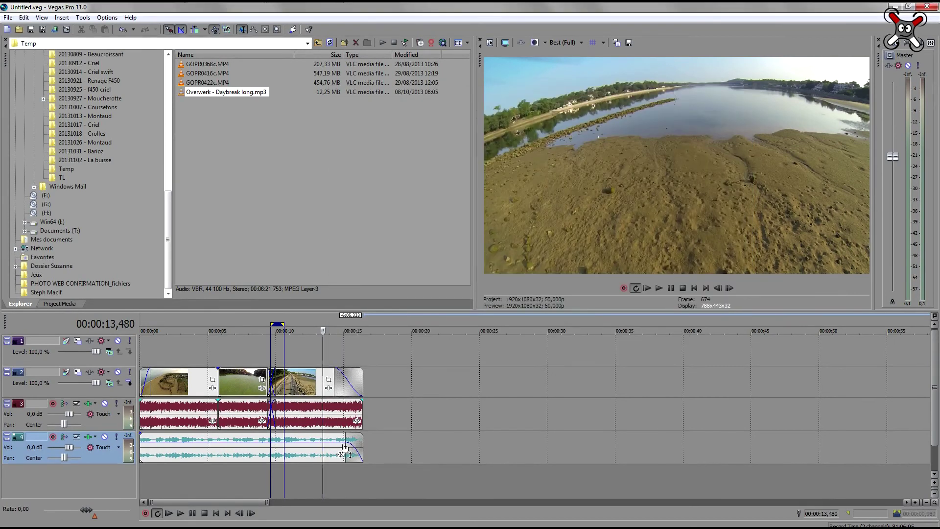
# Insert a text media event on the empty video track 1 at about 1.2 s
pyautogui.moveTo(362, 477); pyautogui.dragTo(177, 468)
pyautogui.click(157, 348)
pyautogui.rightClick(157, 349)
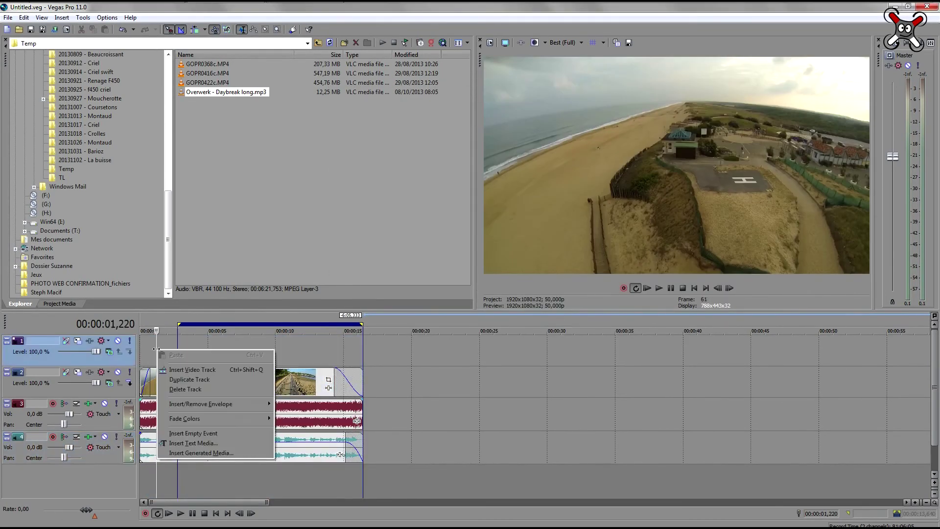
pyautogui.click(187, 443)
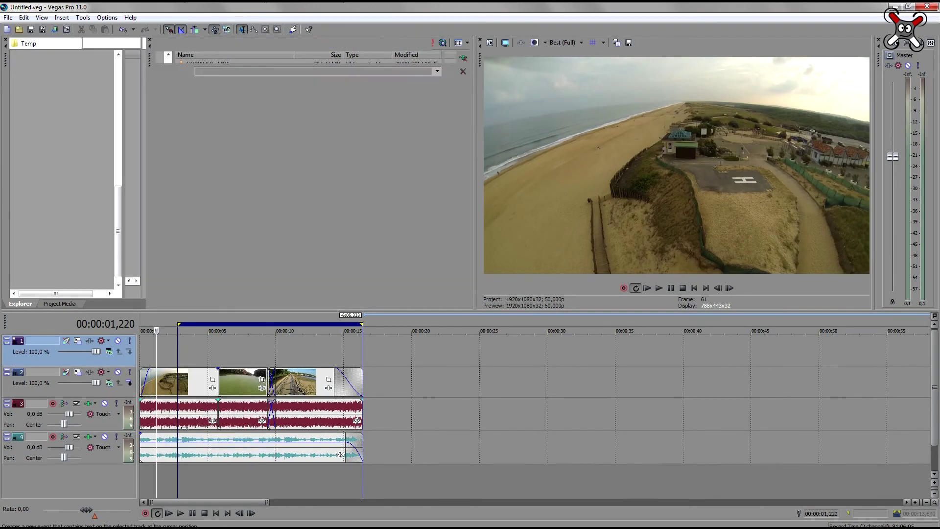
# Move the text event about 0.44 s earlier to end with the first clip, and give both its ends fades of about 0.3 s
pyautogui.click(185, 486)
pyautogui.scroll(3, 184, 486)
pyautogui.moveTo(293, 355); pyautogui.dragTo(277, 355)
pyautogui.moveTo(170, 338); pyautogui.dragTo(181, 338)
pyautogui.moveTo(348, 337); pyautogui.dragTo(339, 338)
# Replace the title's sample text with "Testing !"
pyautogui.tripleClick(237, 149)
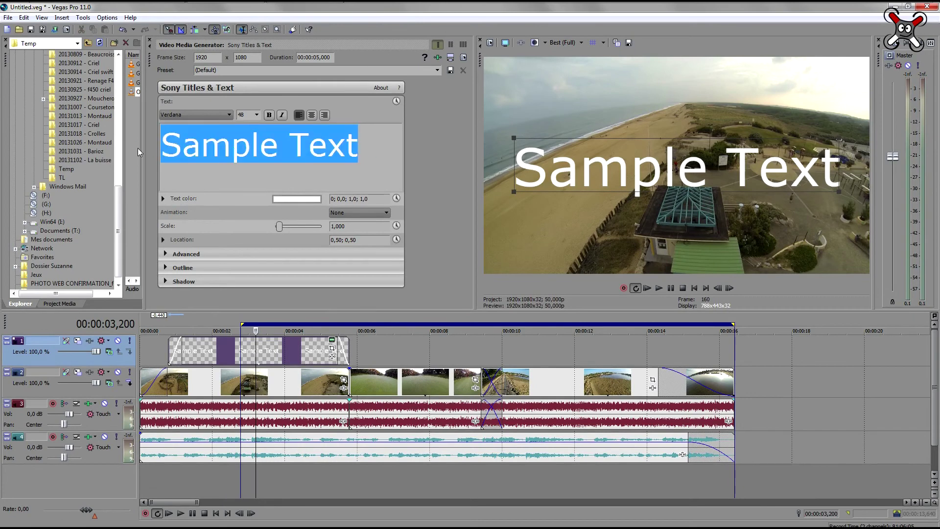
pyautogui.write('Te')
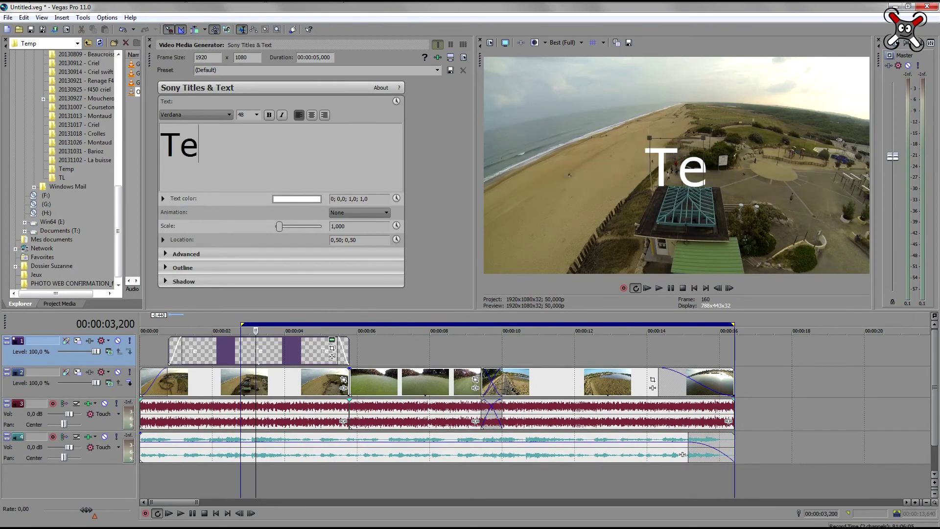
pyautogui.write('sting')
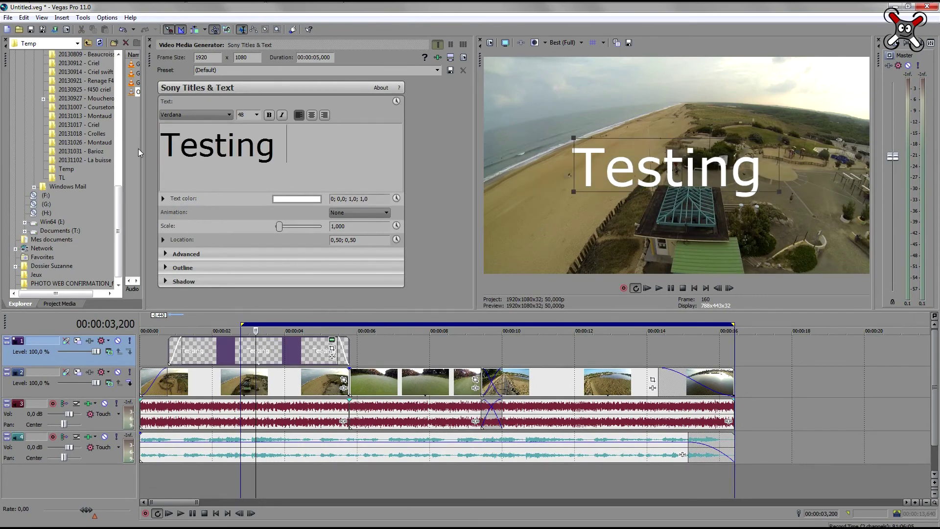
pyautogui.write(' !')
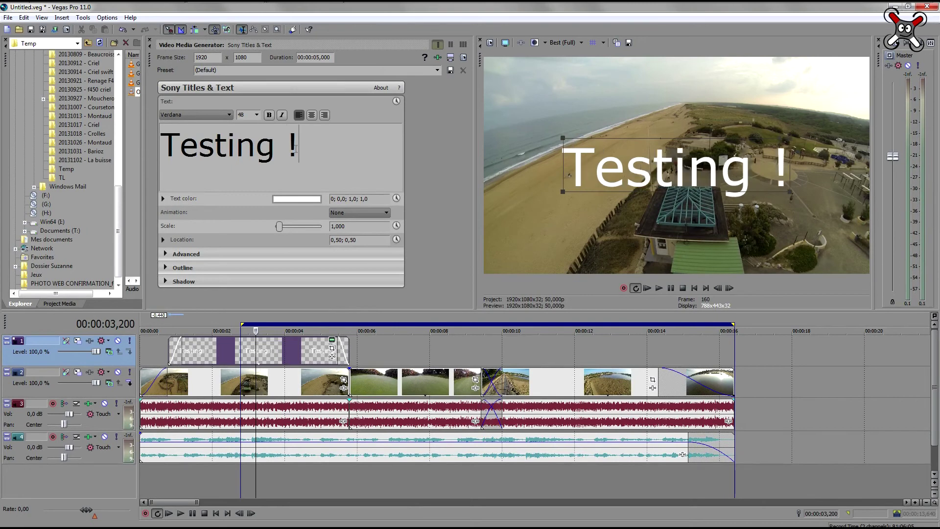
# Set the font size of the whole title text to 20
pyautogui.moveTo(293, 149); pyautogui.dragTo(161, 150)
pyautogui.click(258, 117)
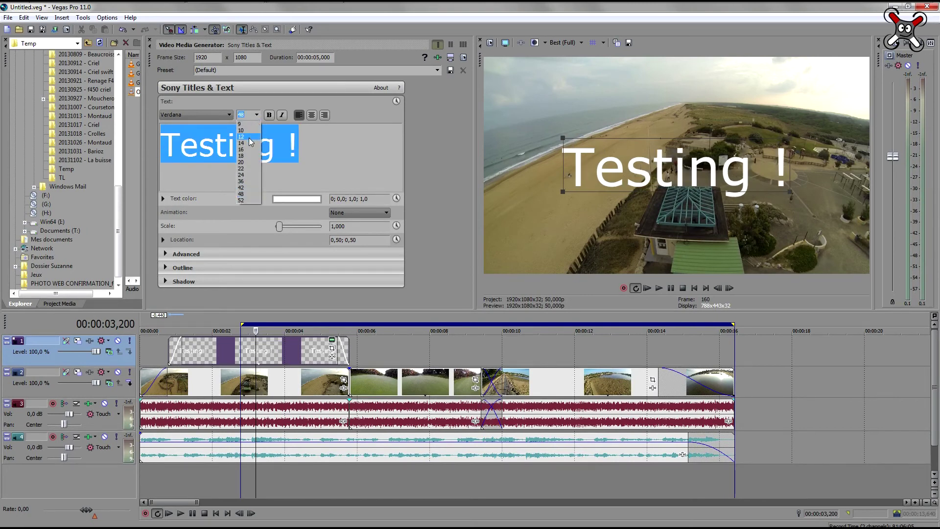
pyautogui.click(248, 143)
pyautogui.click(258, 117)
pyautogui.click(247, 161)
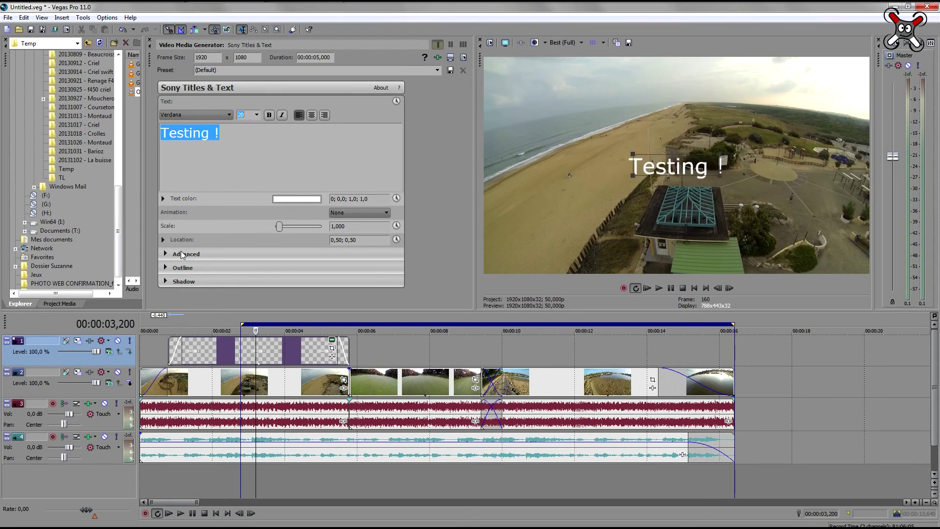
# Give the title text a near-black outline with a width of about 6.6
pyautogui.click(163, 197)
pyautogui.click(162, 197)
pyautogui.click(165, 268)
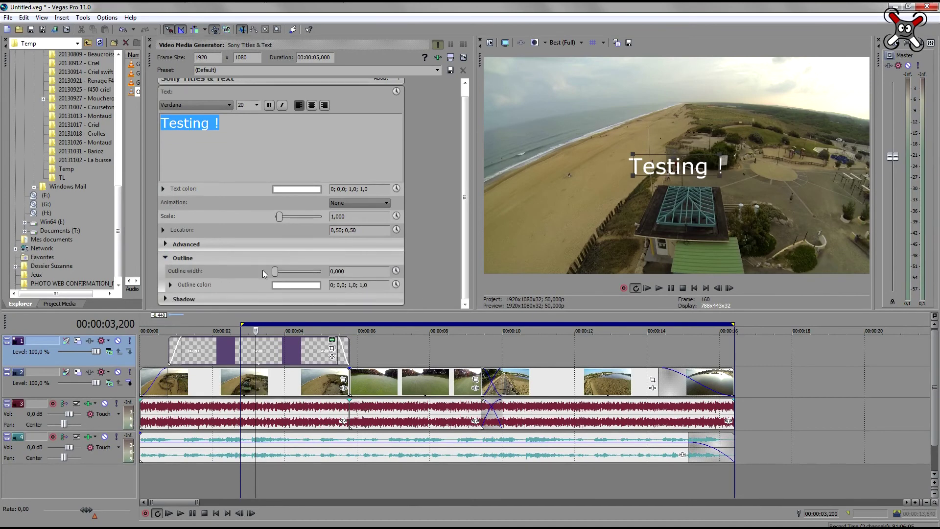
pyautogui.click(287, 287)
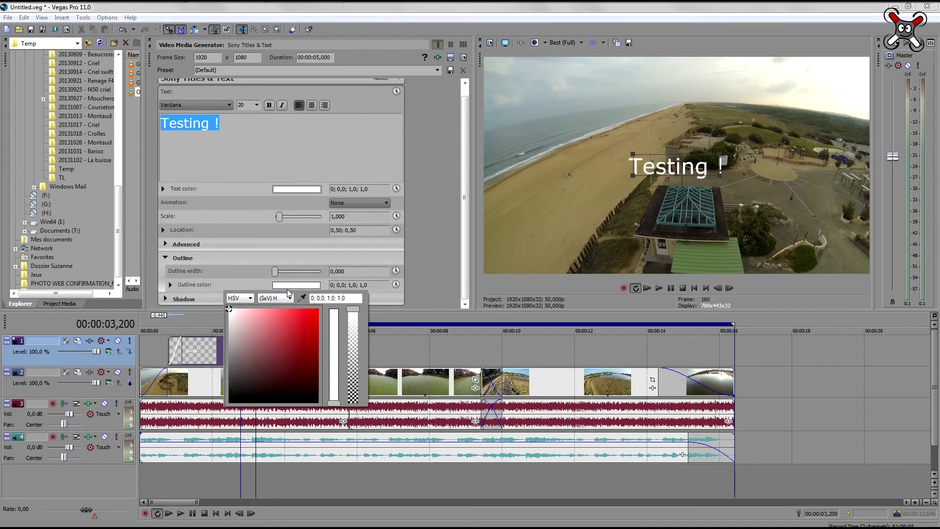
pyautogui.click(232, 400)
pyautogui.click(275, 271)
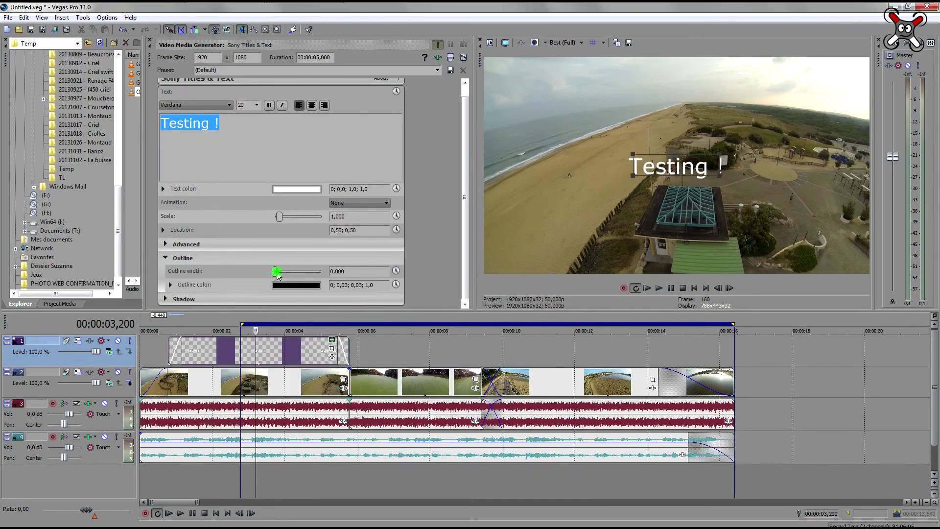
pyautogui.moveTo(277, 276); pyautogui.dragTo(309, 275)
# Trim about 0.8 s off the end of the title event so it finishes at about 5 s
pyautogui.moveTo(370, 480); pyautogui.dragTo(173, 460)
pyautogui.moveTo(162, 459); pyautogui.dragTo(296, 472)
pyautogui.click(380, 355)
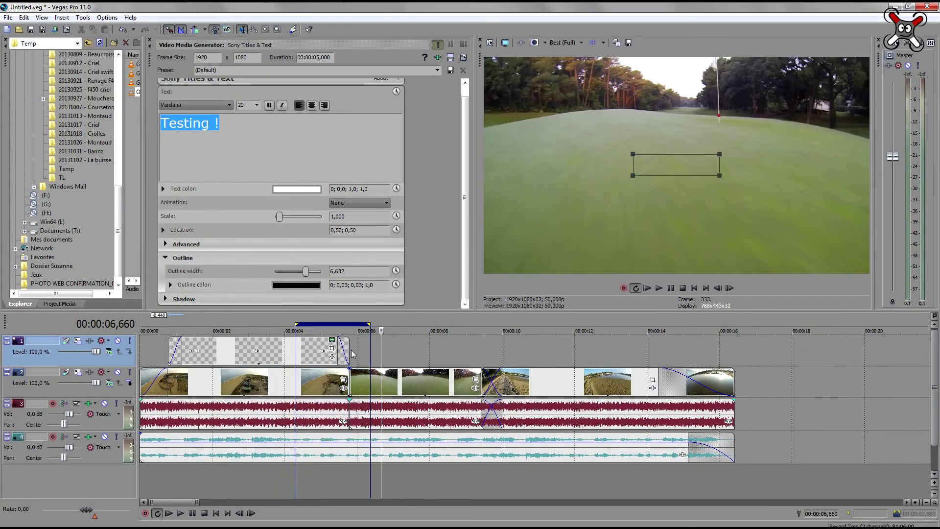
pyautogui.moveTo(351, 347); pyautogui.dragTo(320, 348)
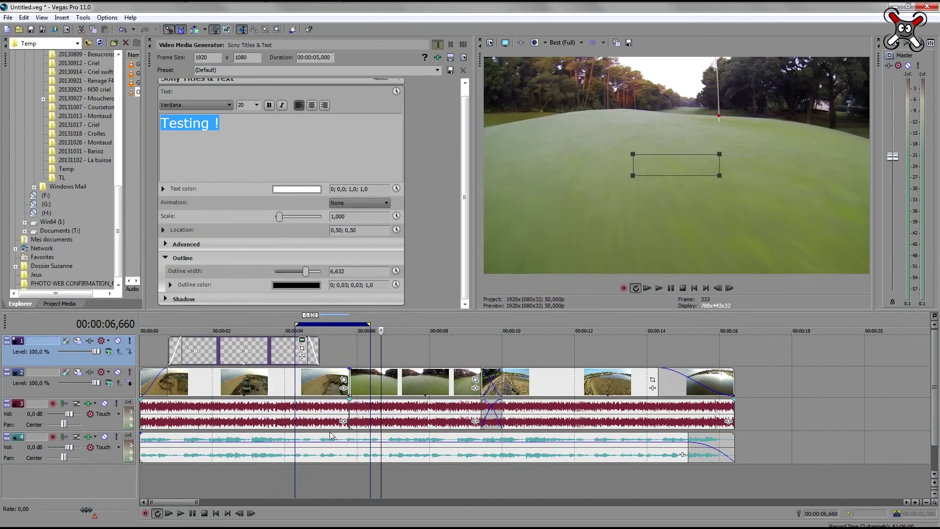
pyautogui.click(319, 349)
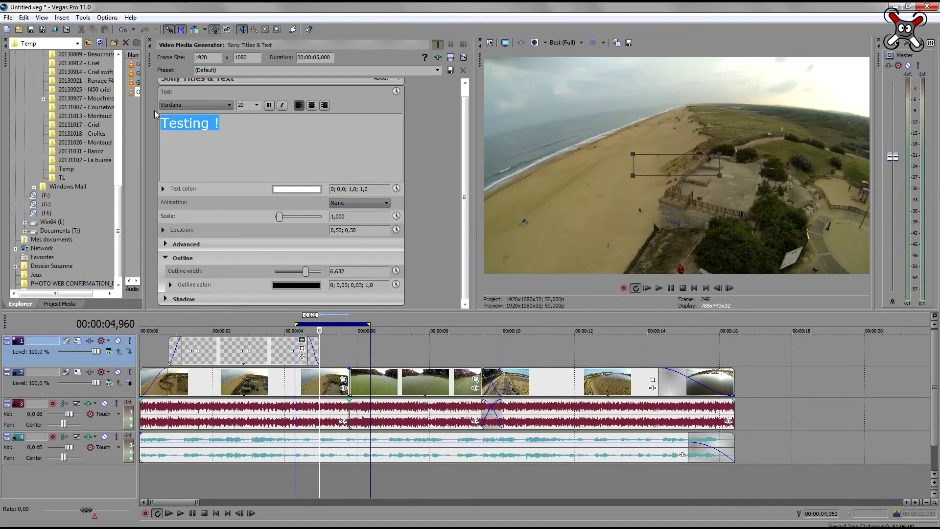
# Save the project and run Clean Project Media
pyautogui.click(31, 30)
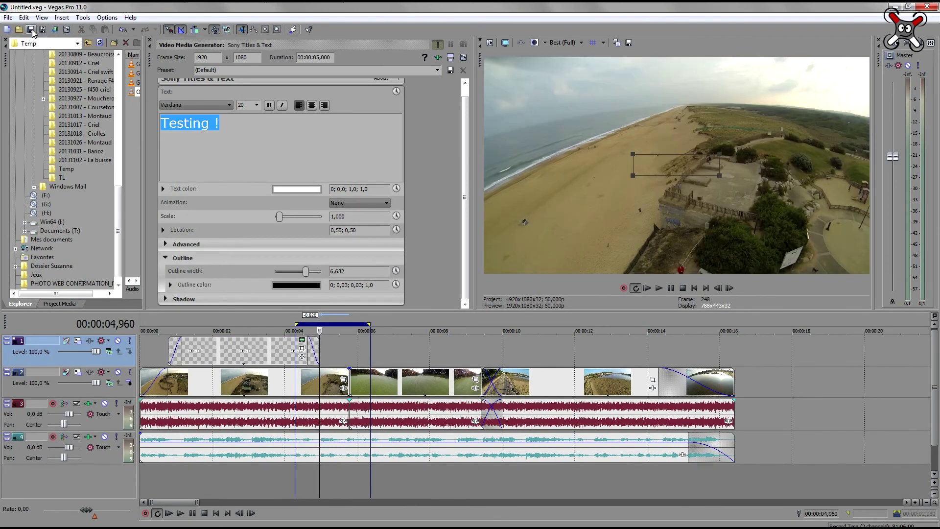
pyautogui.click(85, 18)
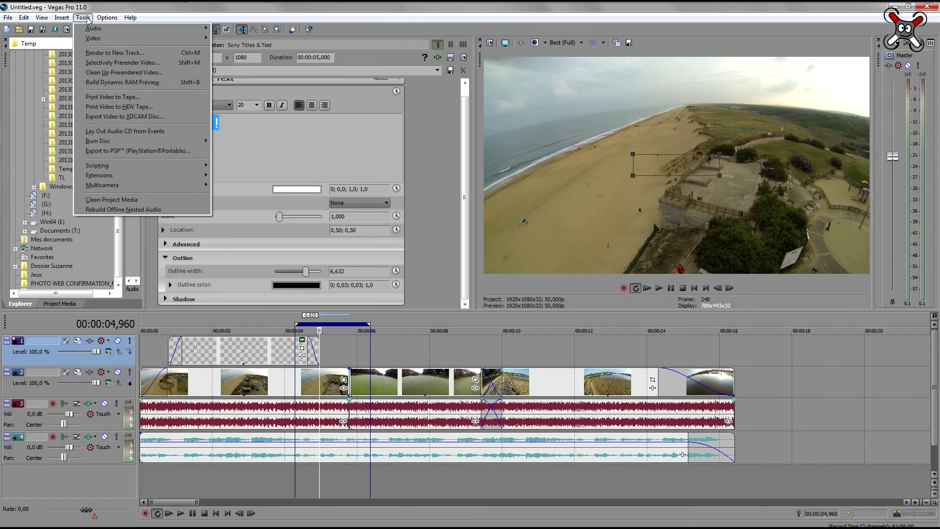
pyautogui.click(111, 200)
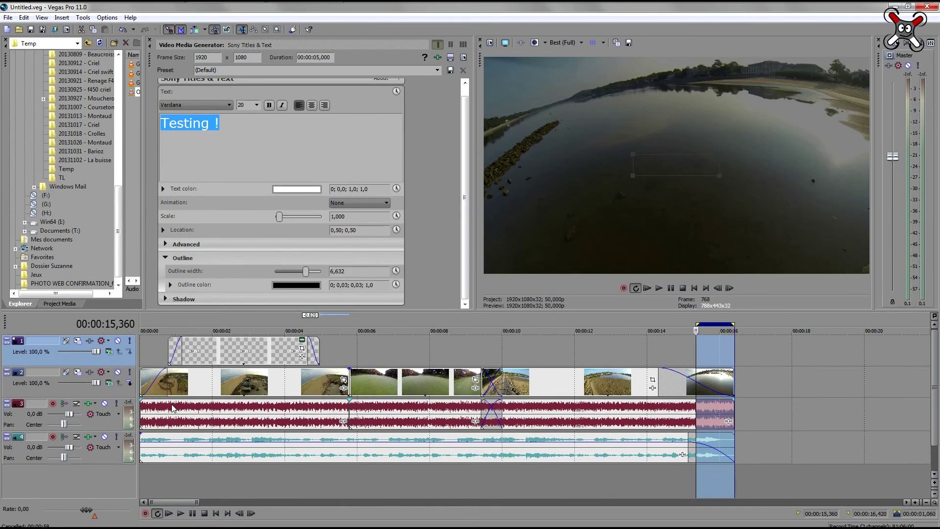
# Try muting the clips' original audio track and switch its sound back on
pyautogui.click(183, 484)
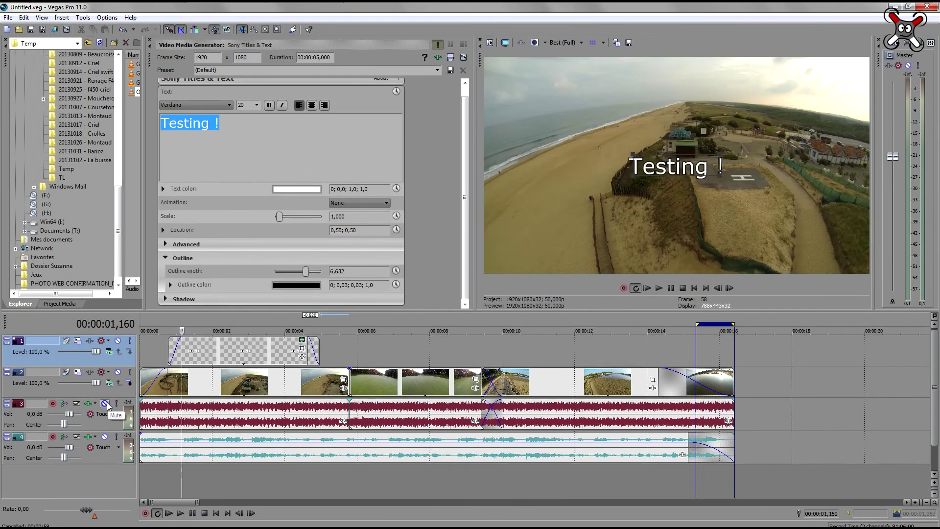
pyautogui.click(105, 403)
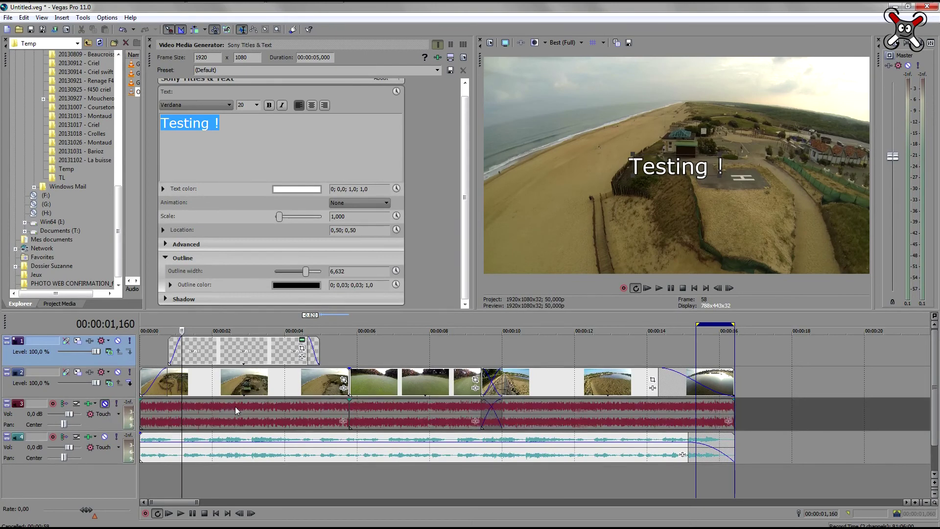
pyautogui.click(105, 404)
pyautogui.click(105, 404)
pyautogui.click(221, 490)
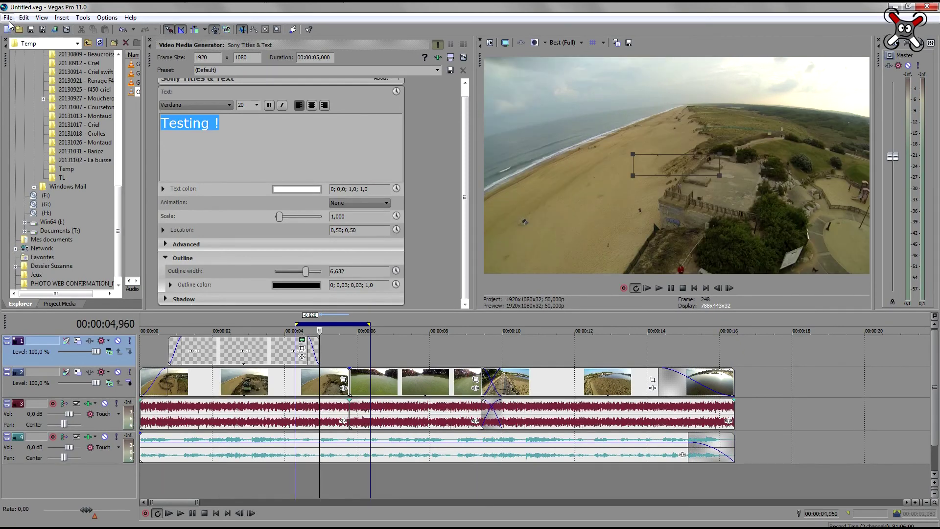
# Open the Render As settings and choose the Sony AVC/MVC template Memory Stick QVGA - 512 Kbps
pyautogui.click(8, 18)
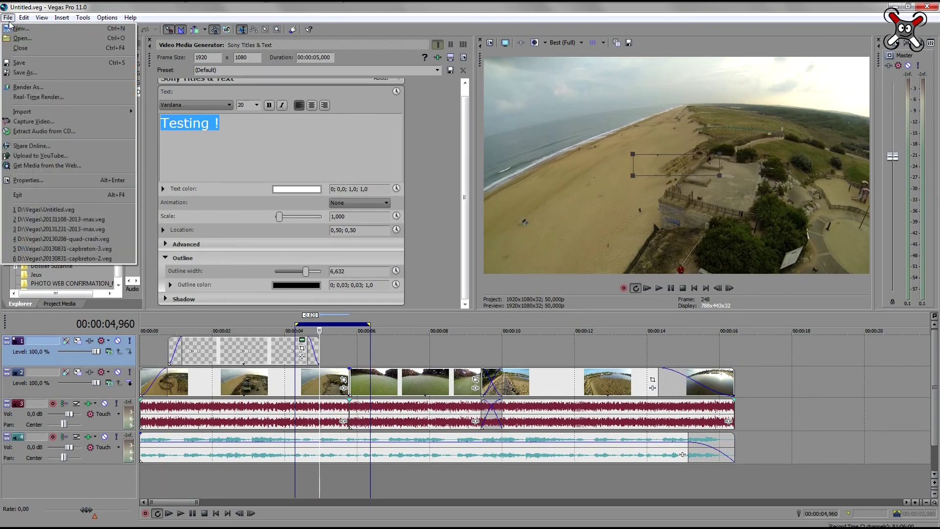
pyautogui.click(35, 89)
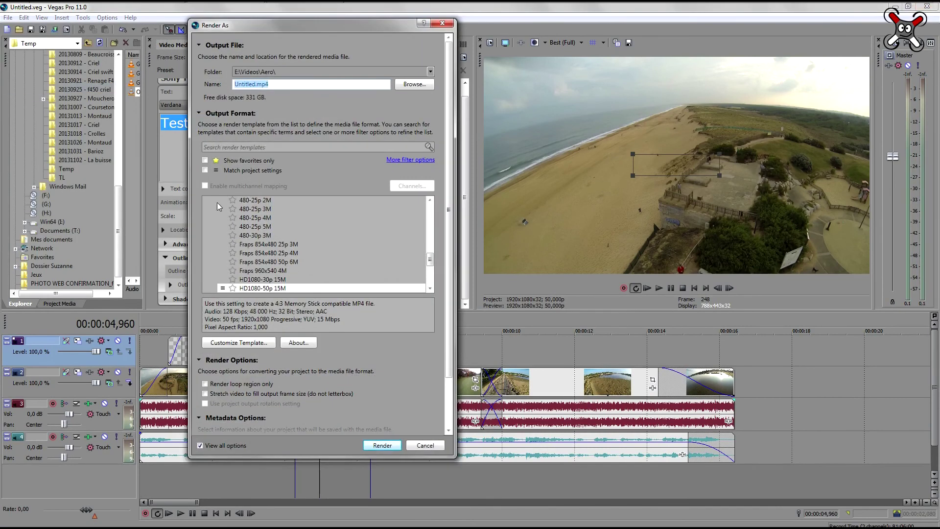
pyautogui.moveTo(433, 263); pyautogui.dragTo(430, 218)
pyautogui.click(205, 242)
pyautogui.scroll(2, 254, 269)
pyautogui.scroll(-3, 250, 280)
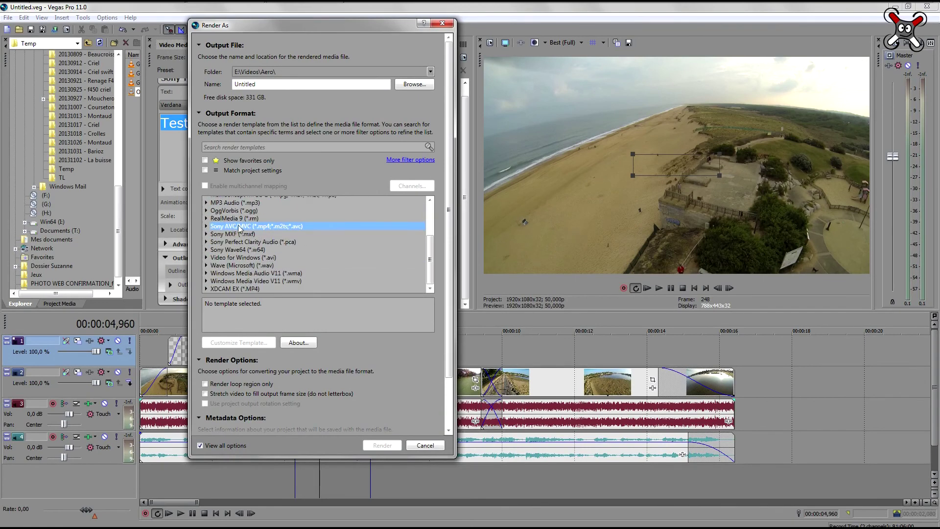
pyautogui.click(206, 226)
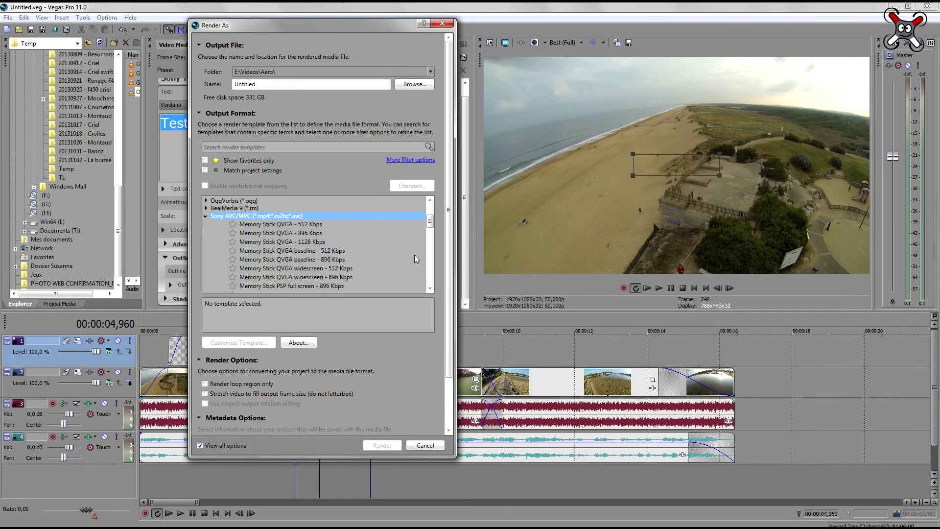
pyautogui.scroll(-2, 450, 247)
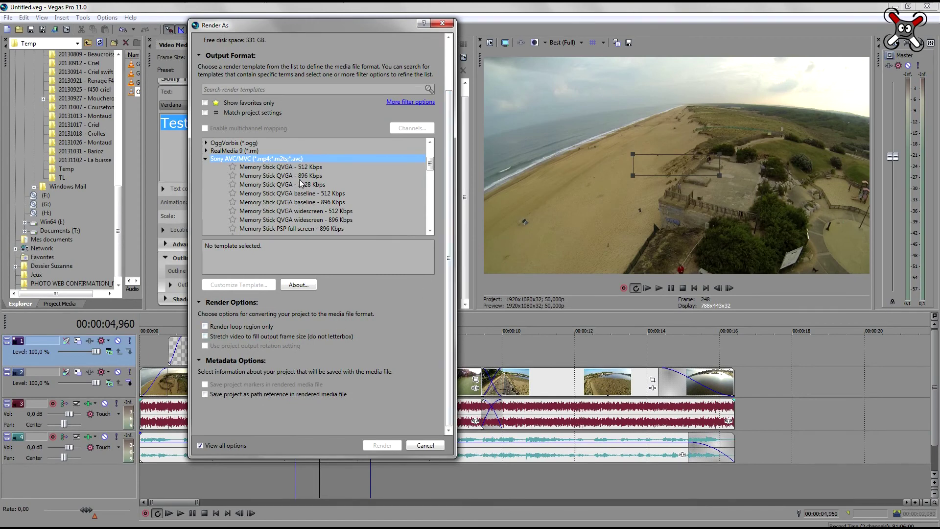
pyautogui.click(286, 167)
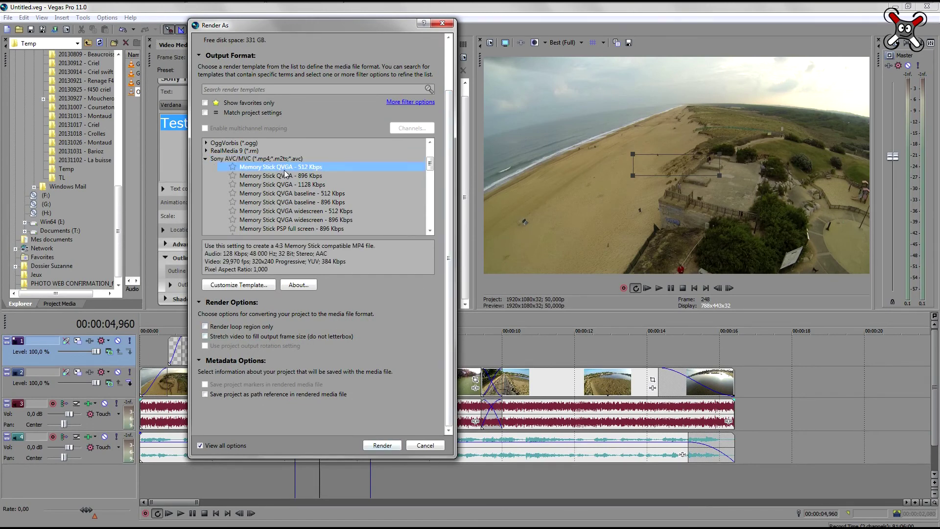
# Customize the selected render template and name it "Youtube max quality 1080-50 26M"
pyautogui.click(246, 285)
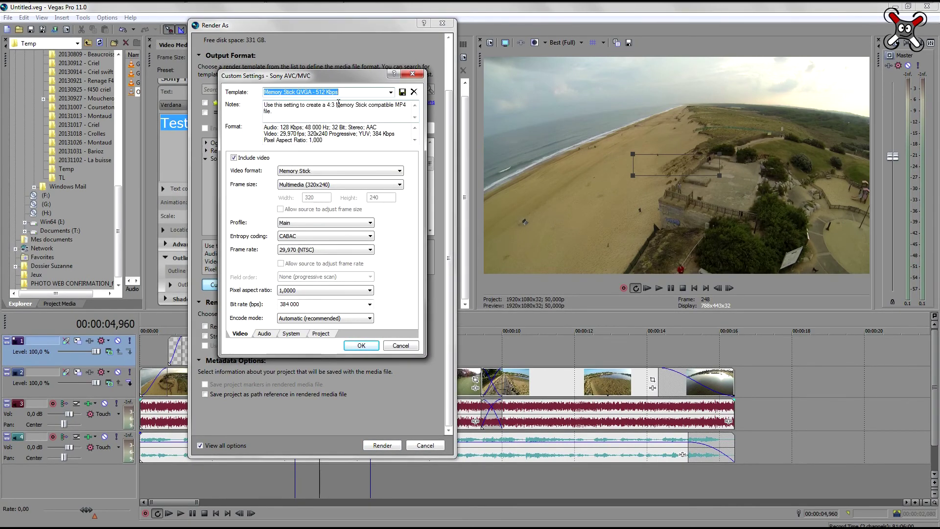
pyautogui.write('Youybe max')
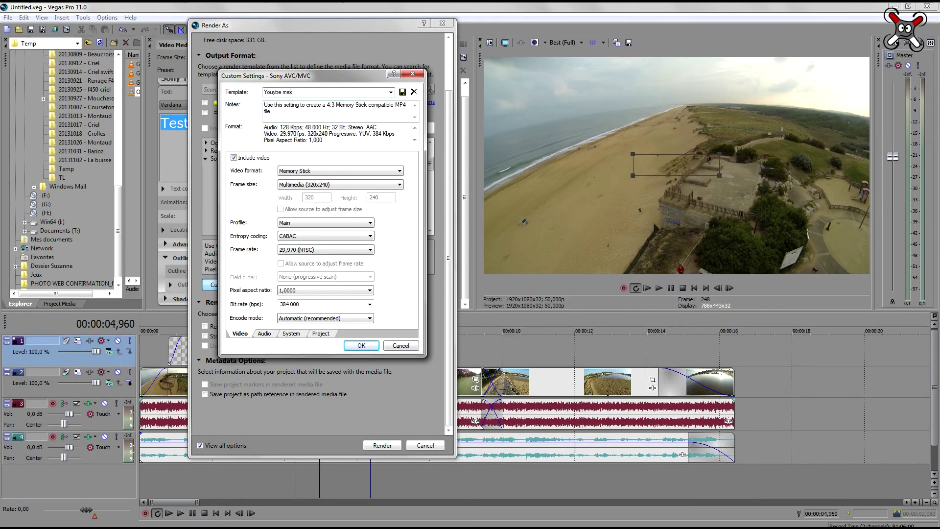
pyautogui.write('t')
pyautogui.write('ty 1080-50 26M')
pyautogui.click(315, 93)
pyautogui.write('0')
# Set the template's video format to AVC, the frame size to High definition (1920x1080) and the profile to High
pyautogui.click(390, 170)
pyautogui.click(288, 184)
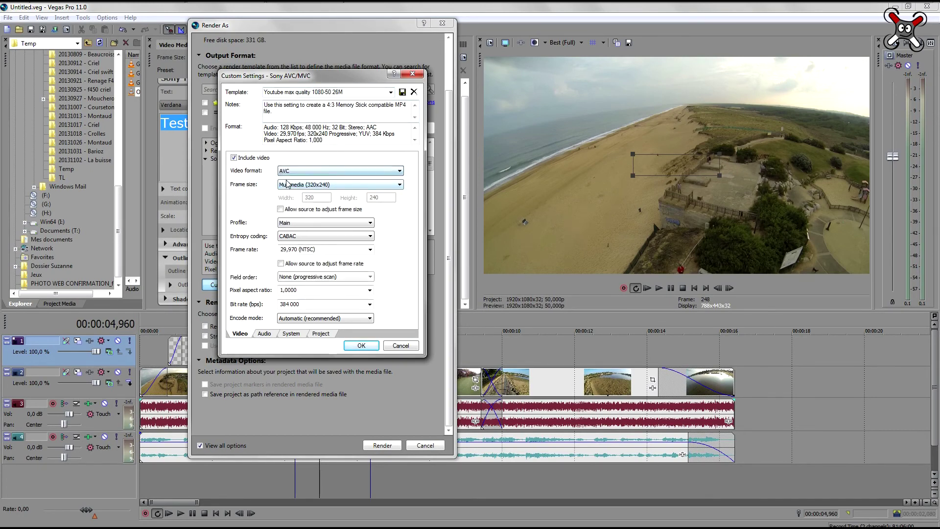
pyautogui.click(289, 185)
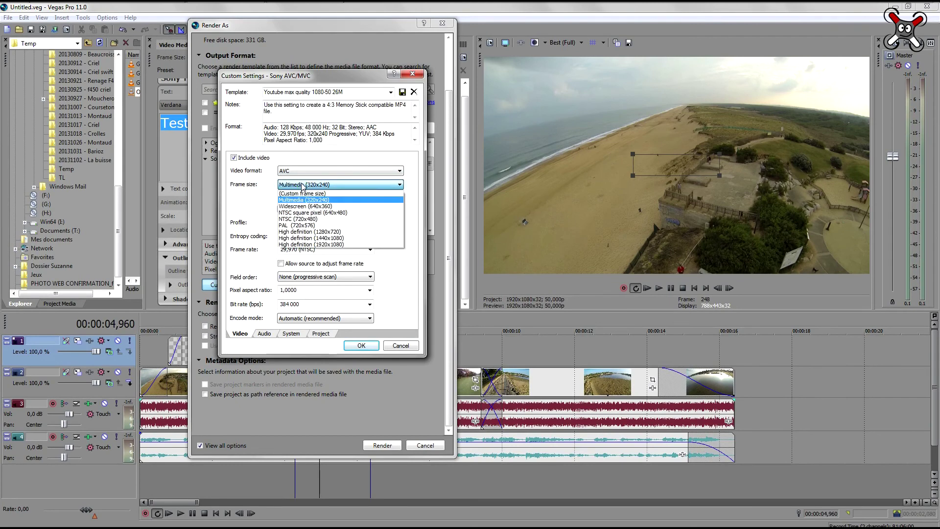
pyautogui.click(292, 244)
pyautogui.click(295, 223)
pyautogui.click(291, 234)
# Set the template's frame rate to 50,000 (Double PAL) and its video bit rate to 25 999 360 bps
pyautogui.click(371, 251)
pyautogui.click(319, 309)
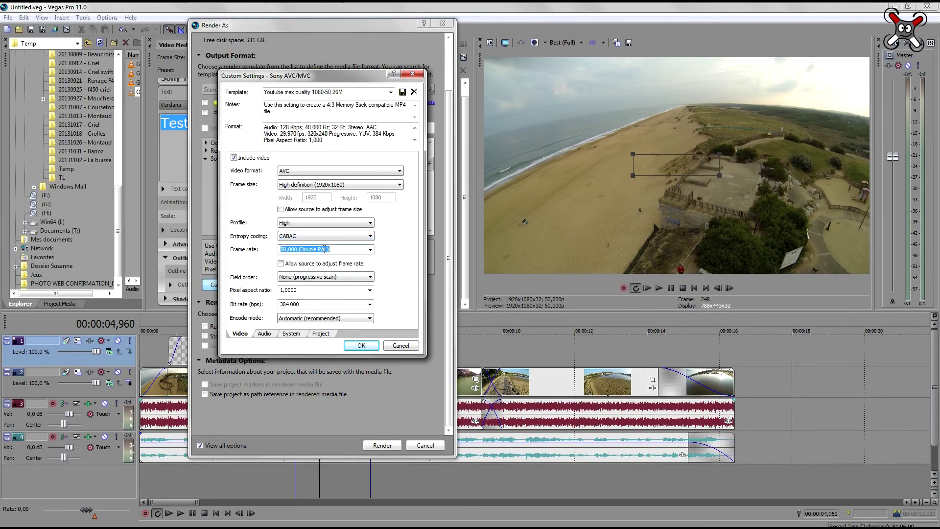
pyautogui.click(370, 305)
pyautogui.click(302, 352)
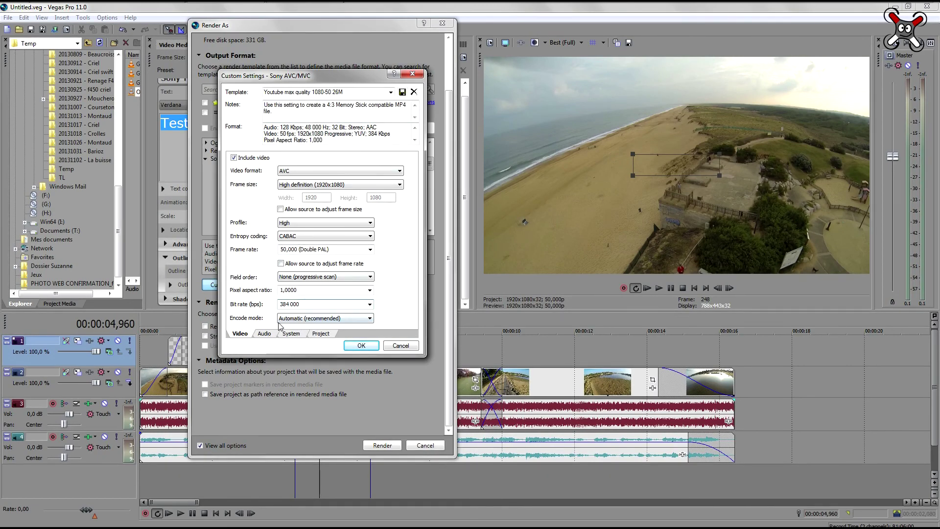
pyautogui.click(370, 305)
pyautogui.click(298, 352)
# Choose the MP4 file format (.mp4) for the template and set its video rendering quality to Best
pyautogui.click(265, 334)
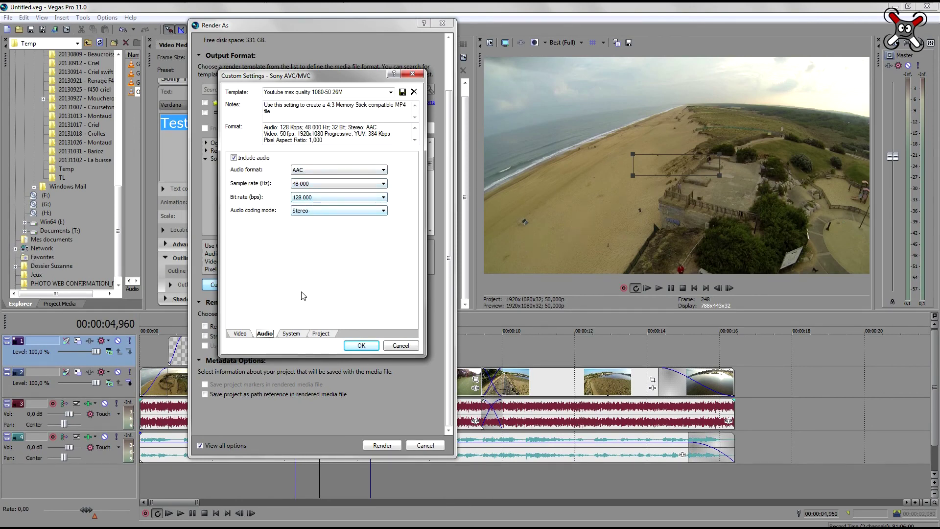
pyautogui.click(293, 333)
pyautogui.click(319, 162)
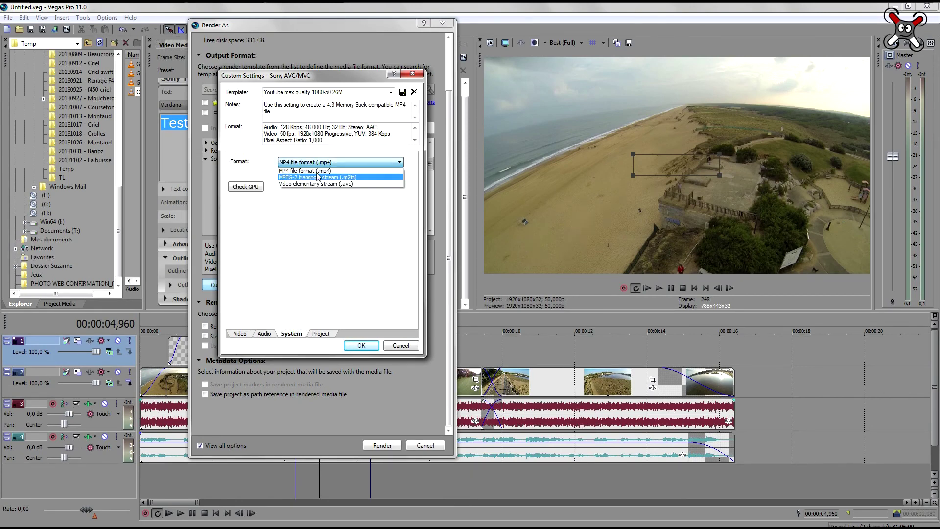
pyautogui.click(318, 173)
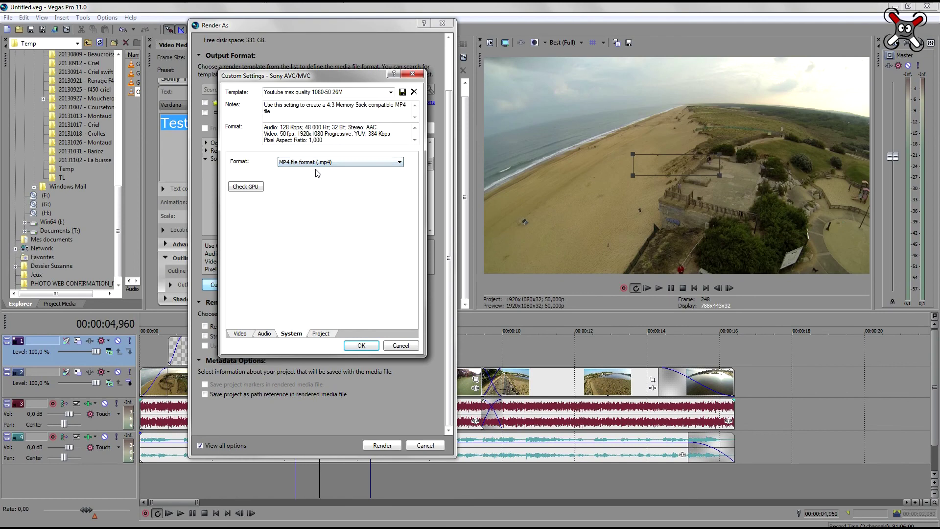
pyautogui.click(322, 335)
pyautogui.click(369, 162)
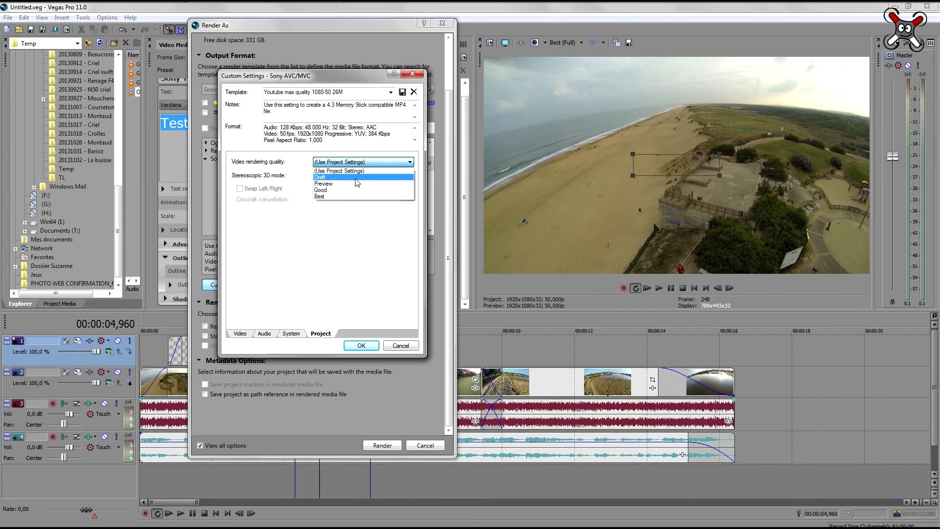
pyautogui.click(347, 196)
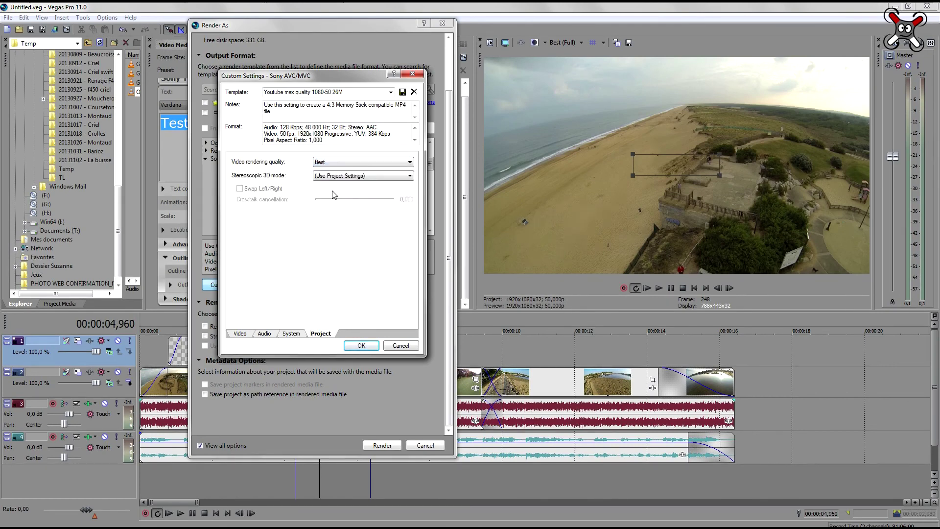
# Recheck the system, audio and video settings, save the custom render template and accept it
pyautogui.click(289, 334)
pyautogui.click(265, 334)
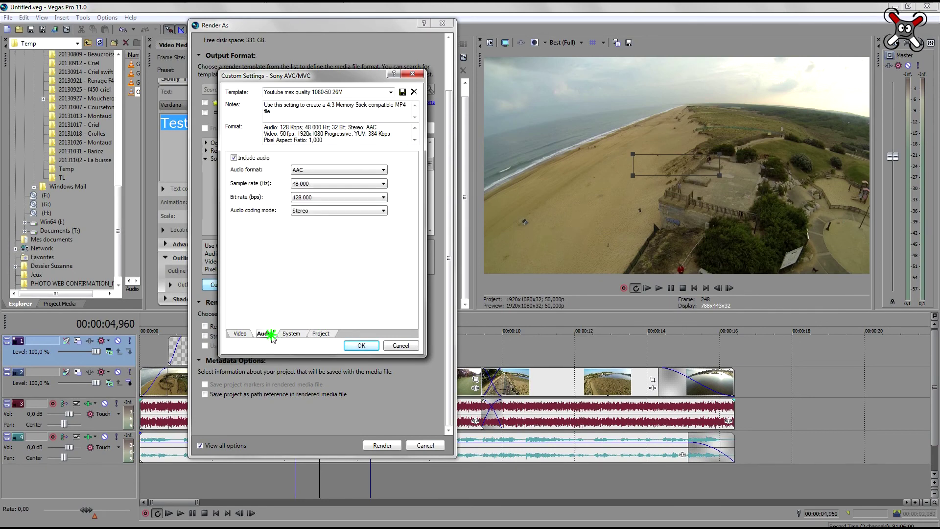
pyautogui.click(241, 335)
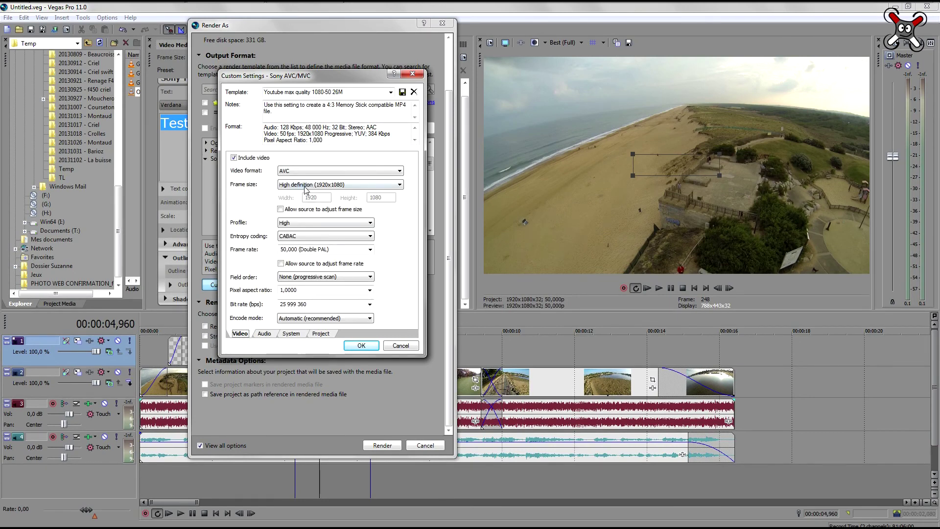
pyautogui.click(404, 95)
pyautogui.click(362, 346)
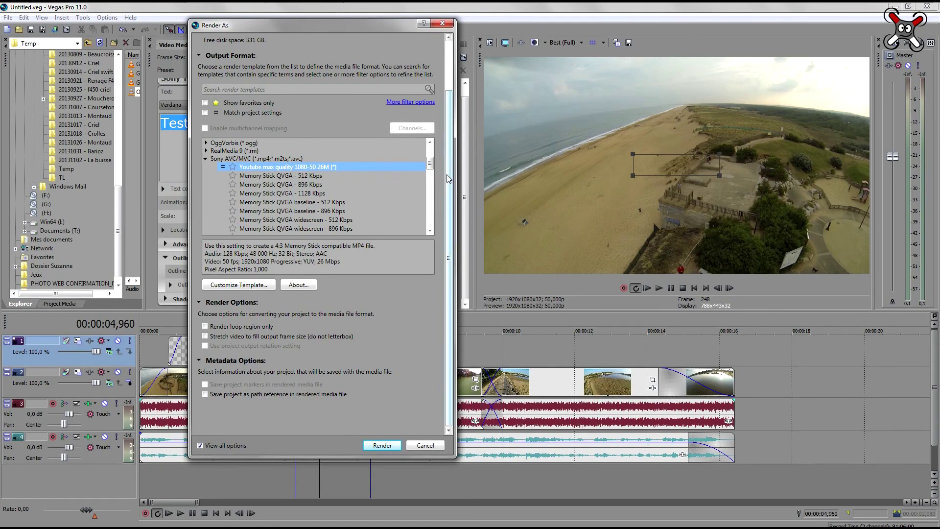
# Render the project with the Youtube max quality 1080-50 26M template, overwriting the existing Untitled.mp4
pyautogui.click(381, 447)
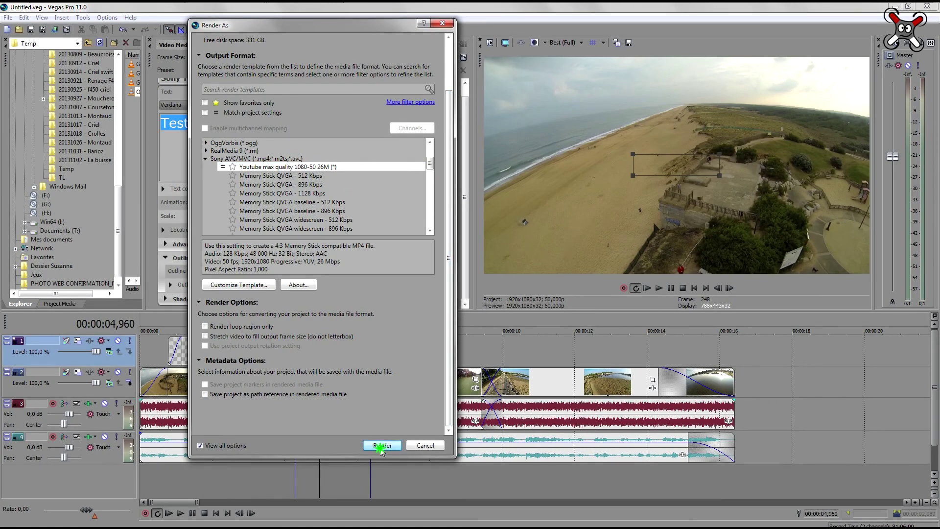
pyautogui.click(478, 307)
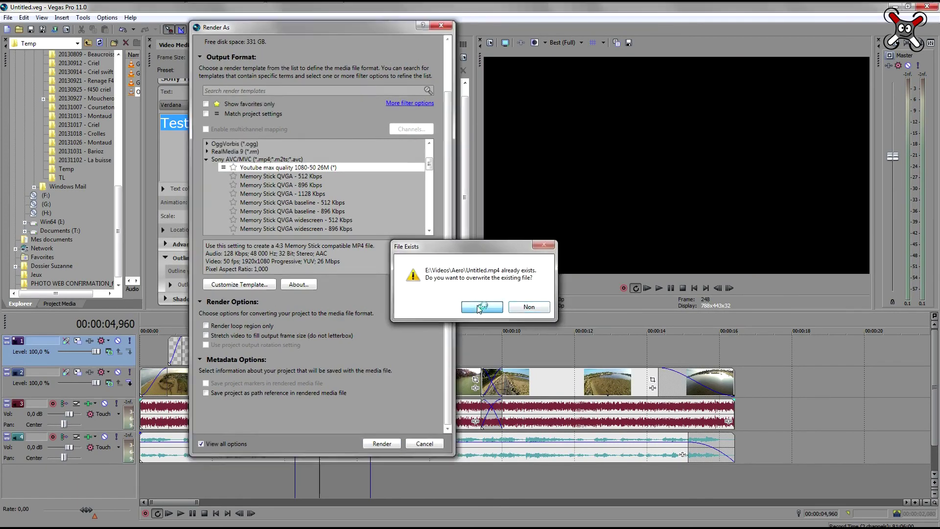